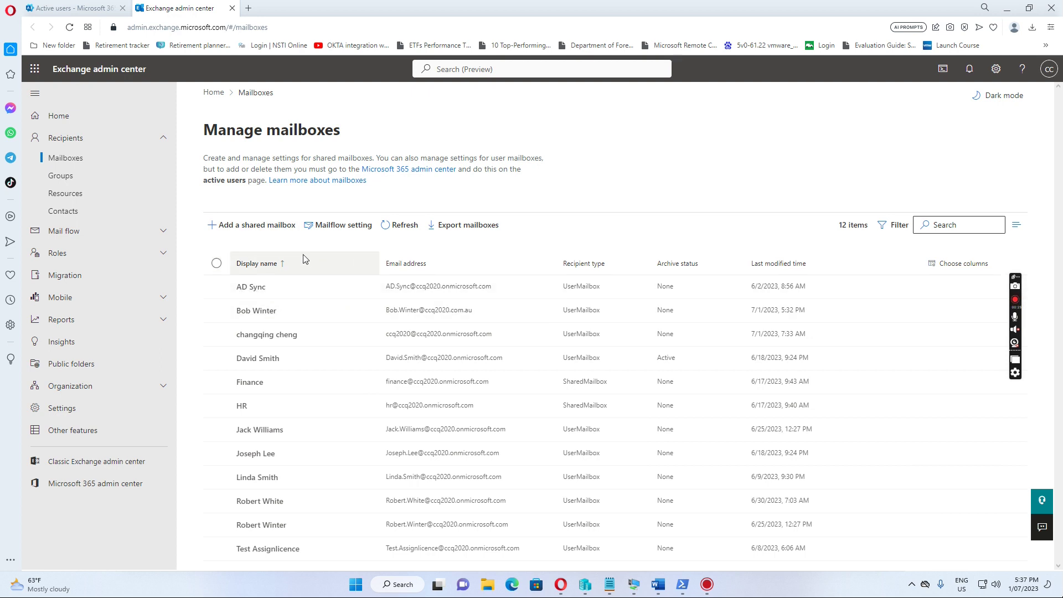
- Add a new secondary smtp alias on the ccq2020.com.au domain to the mailbox's email address types
click(264, 313)
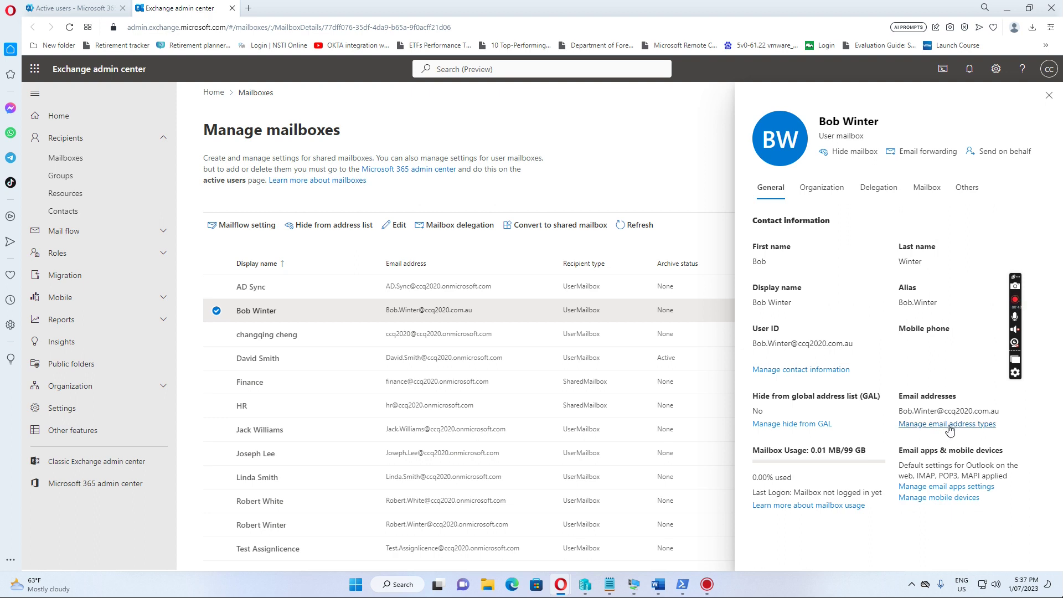
click(952, 424)
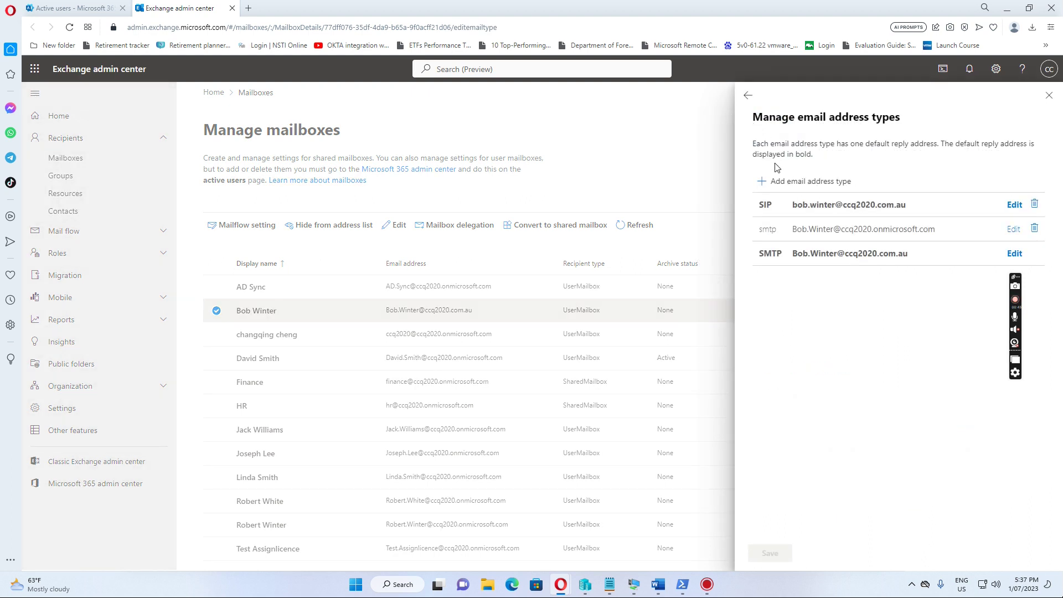
click(781, 182)
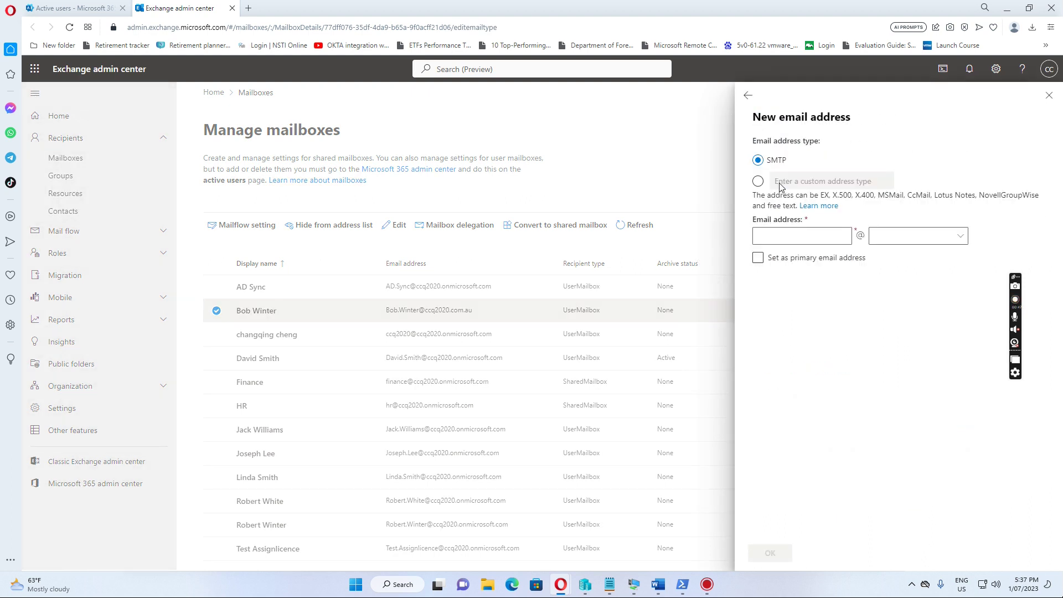
click(781, 231)
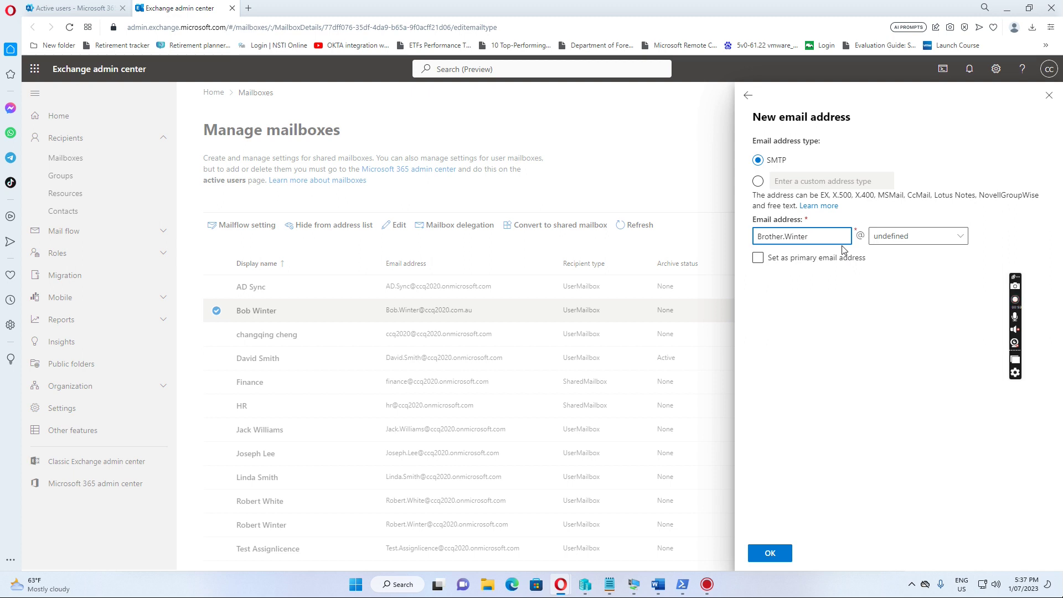
click(909, 238)
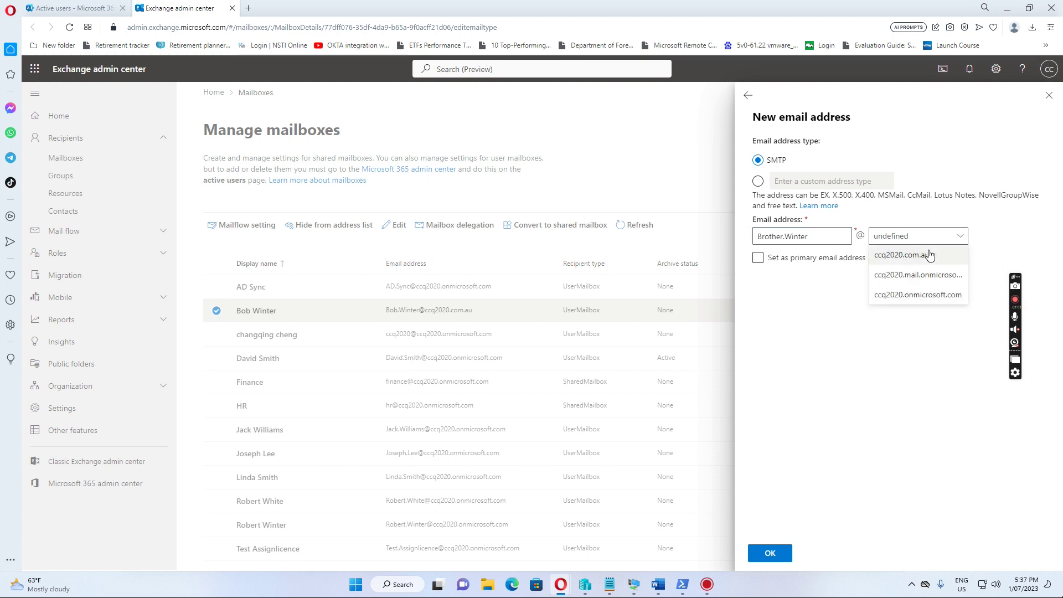
click(911, 255)
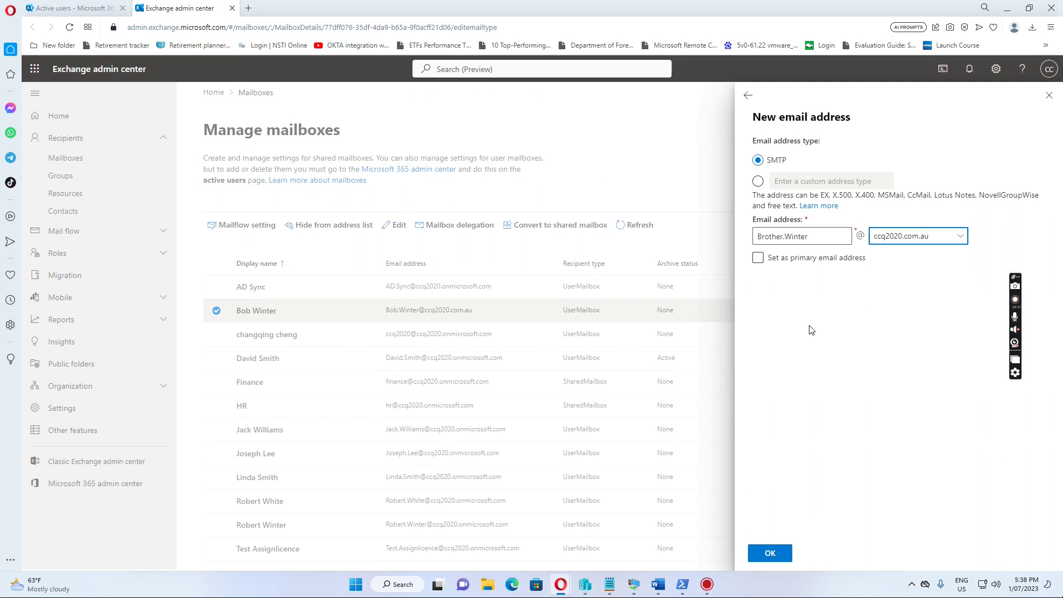
click(769, 552)
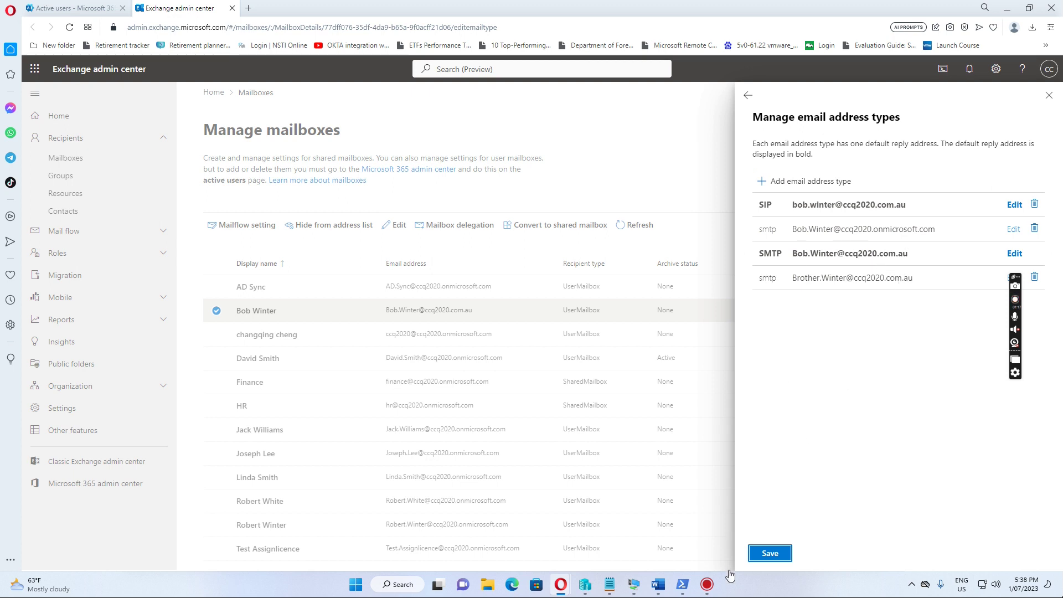
- Attempt to save the alias, see the directory-sync error, and close the mailbox panel
click(773, 558)
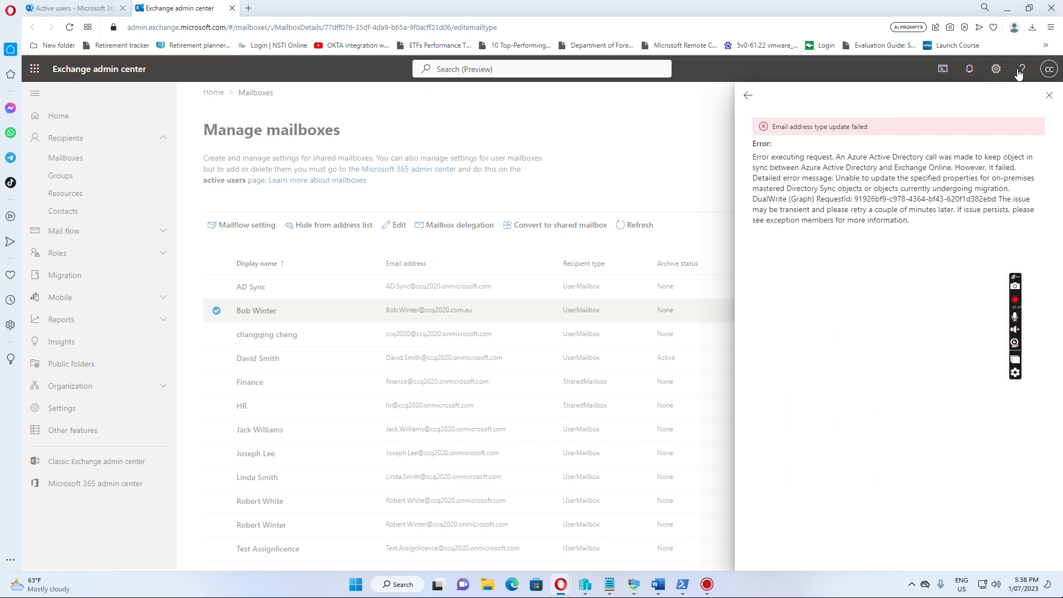
click(1049, 96)
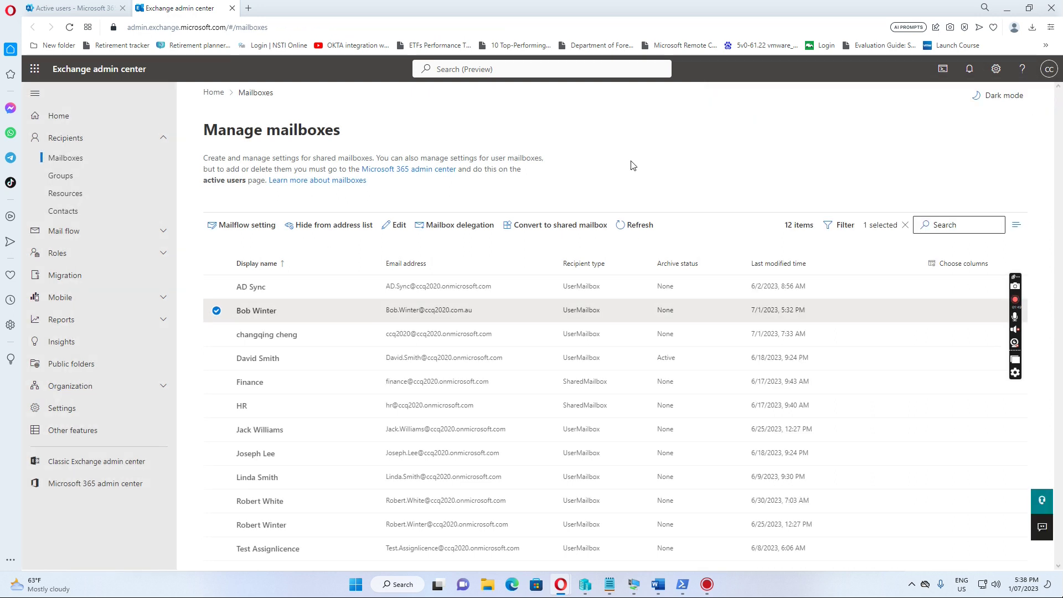
- Show all 20 users in Entra admin center with their on-premises sync status
click(70, 11)
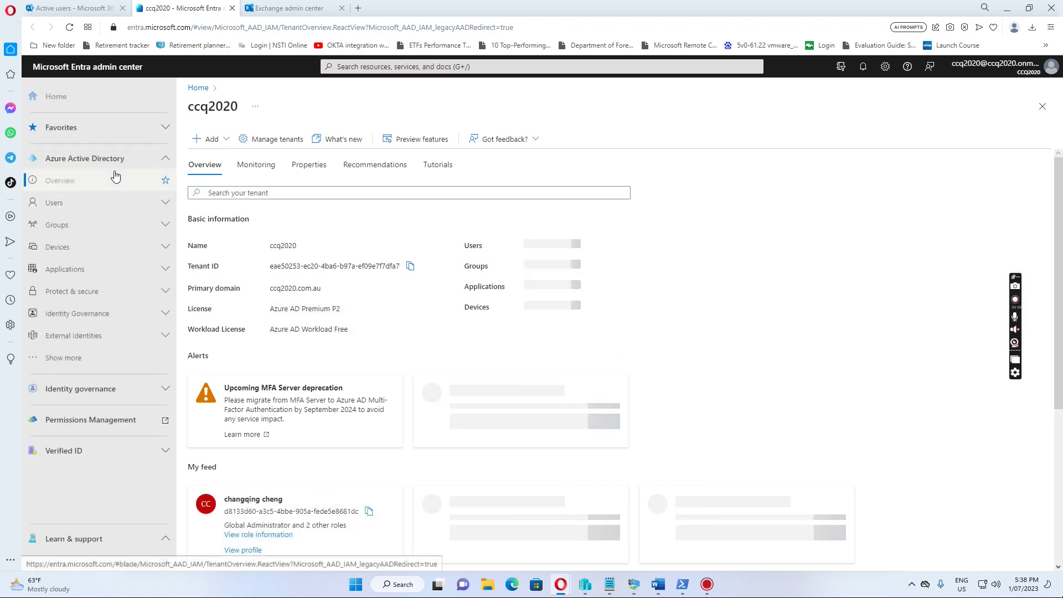
click(146, 205)
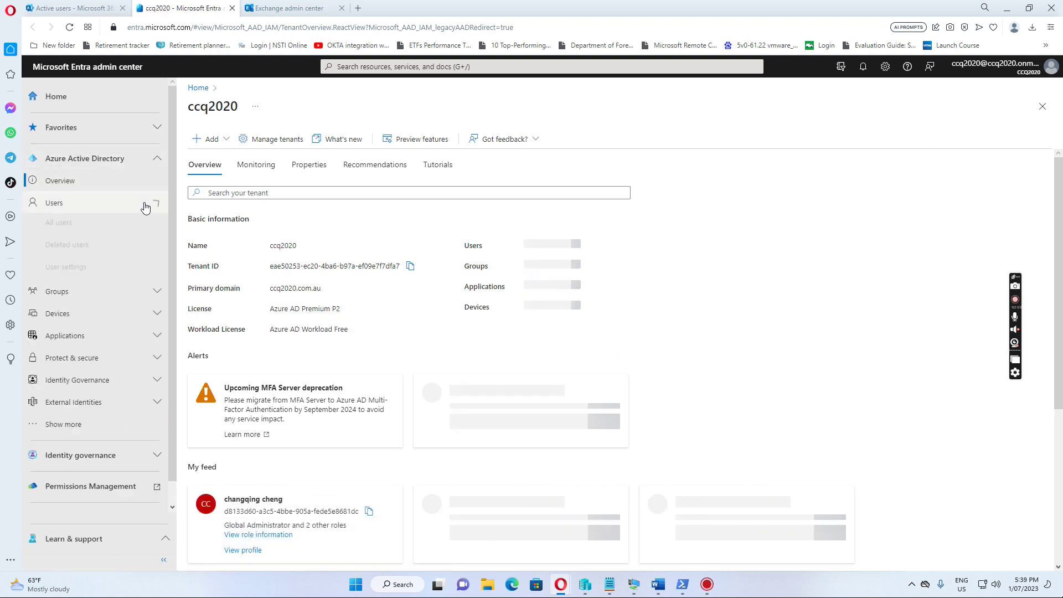
click(65, 224)
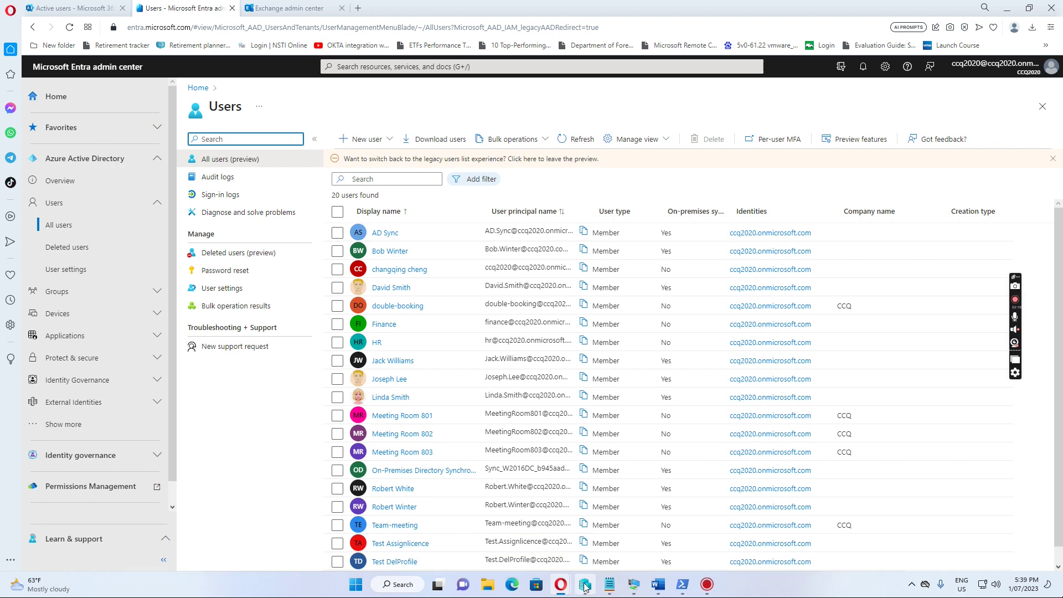
- On the domain controller, enable Advanced Features and list the Internal users > Users OU accounts
mouse_move(634, 587)
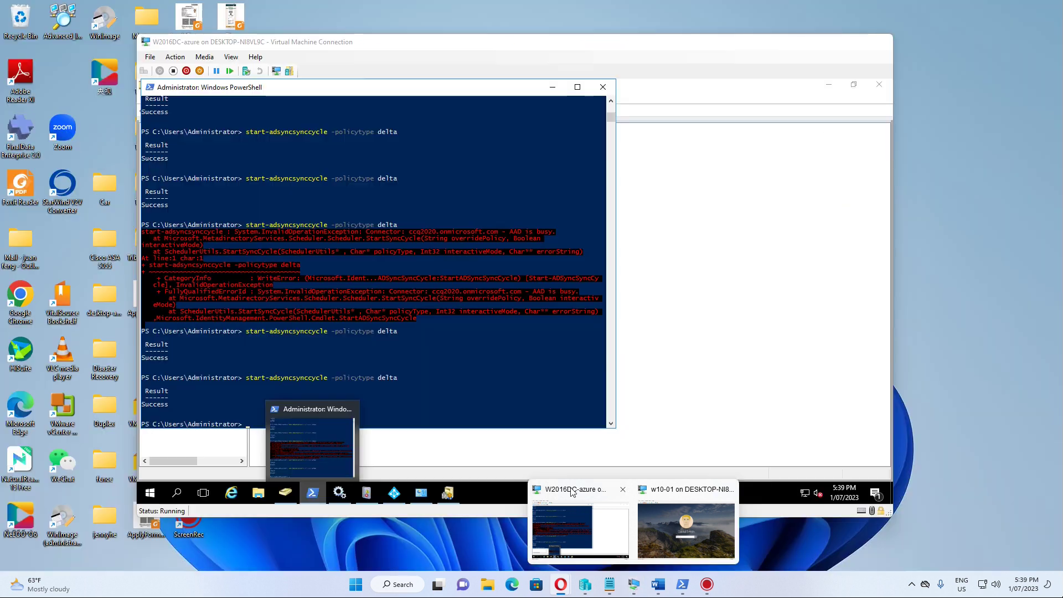
click(575, 503)
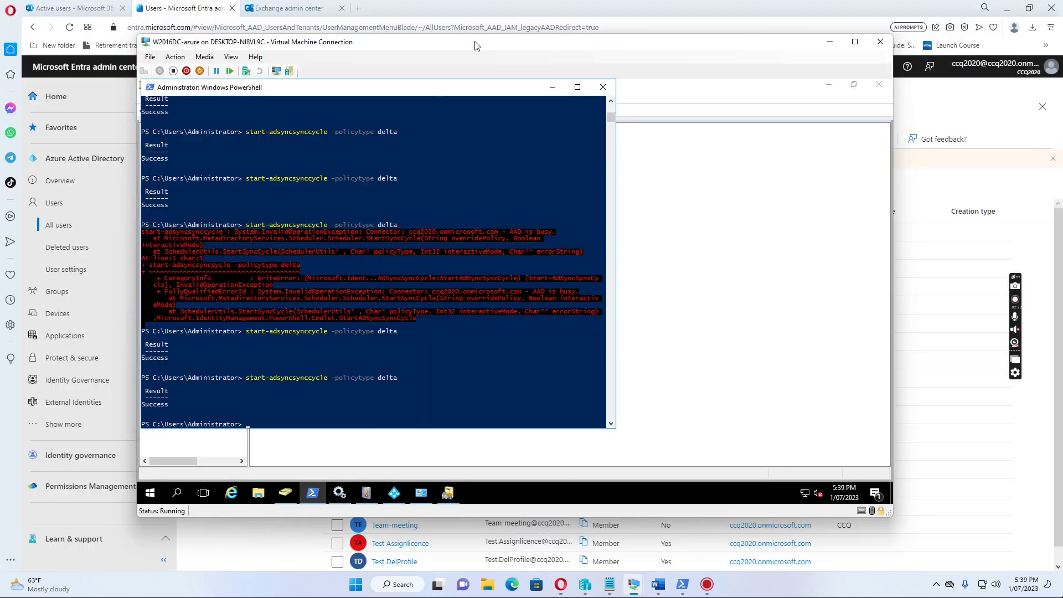
click(553, 90)
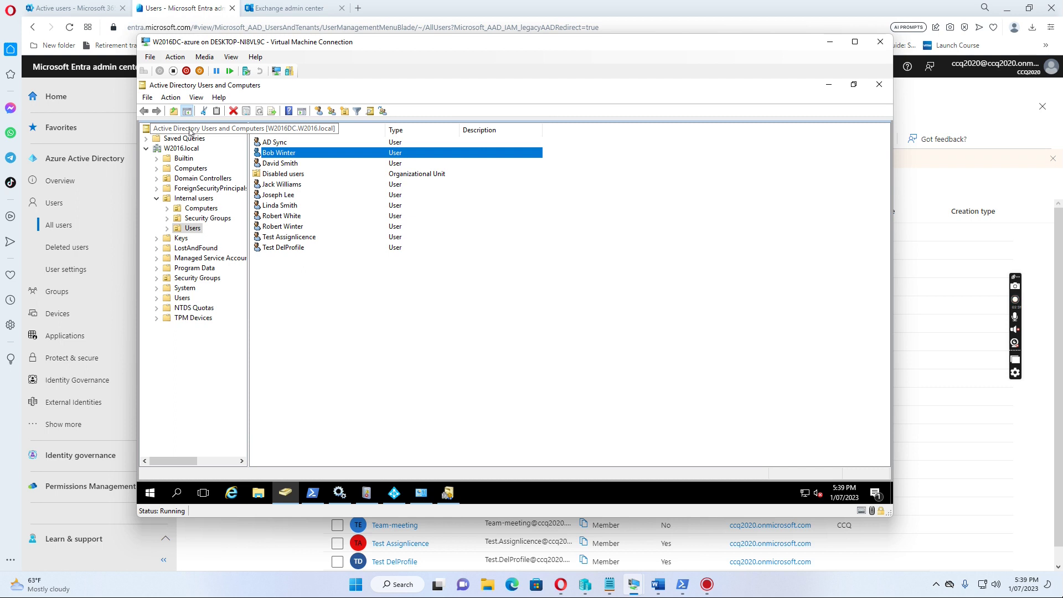
click(197, 98)
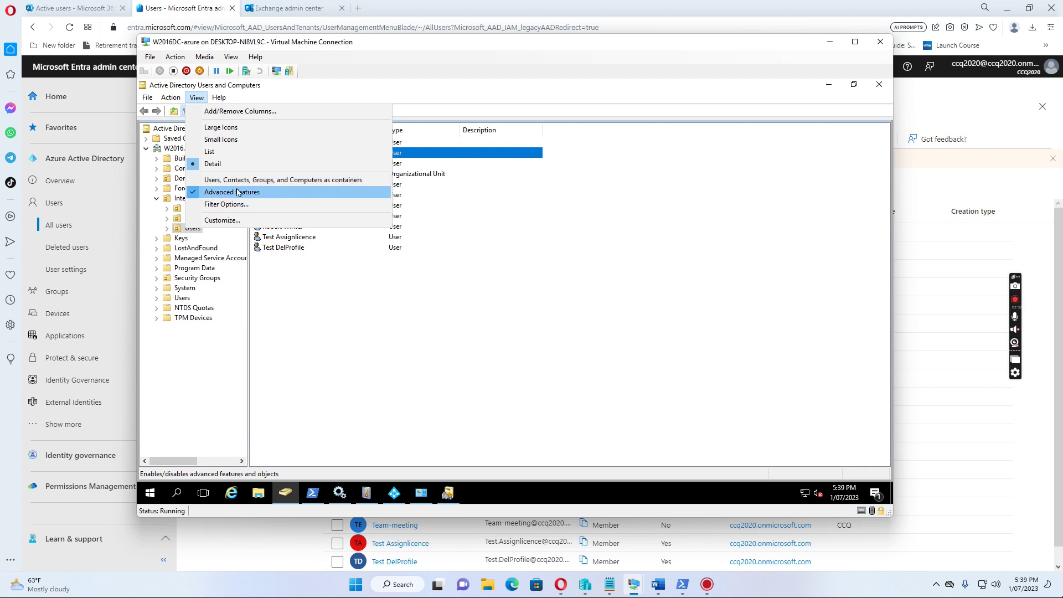
click(481, 266)
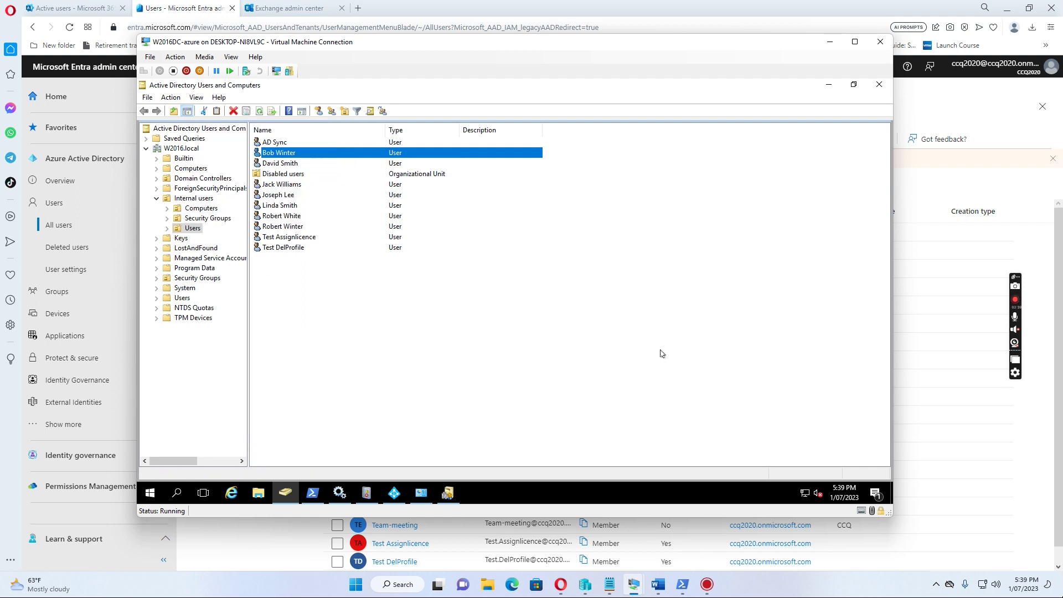
click(187, 199)
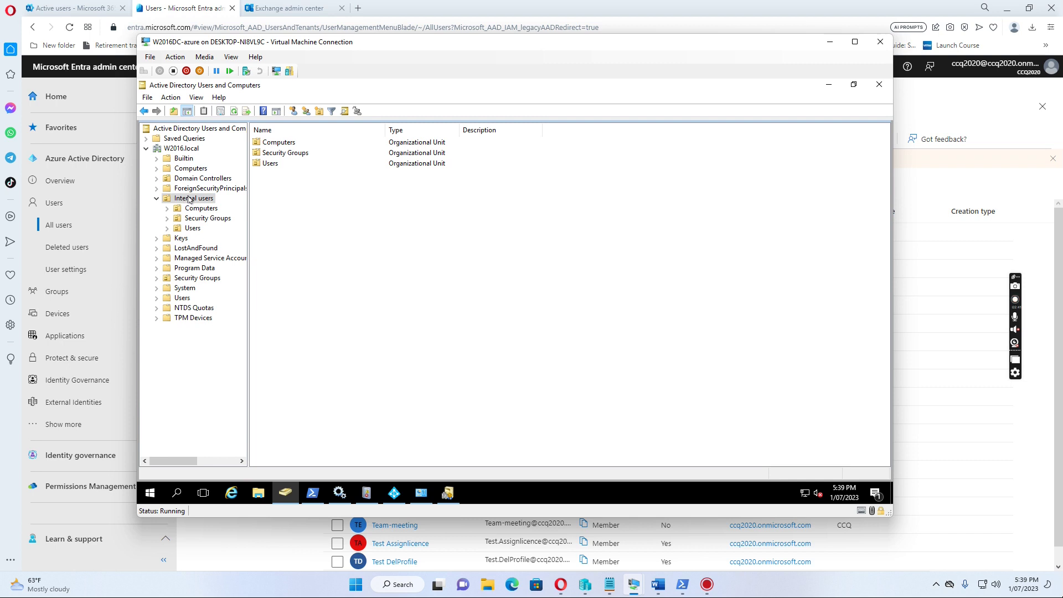
click(192, 229)
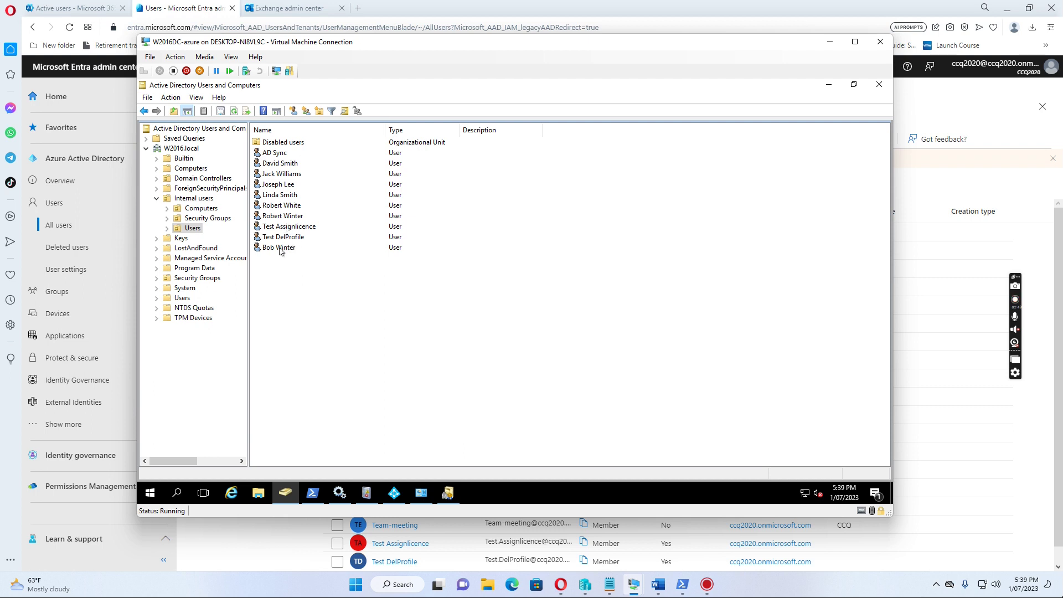
- Open the last user's Attribute Editor and scroll to the unset proxyAddresses attribute
double_click(280, 249)
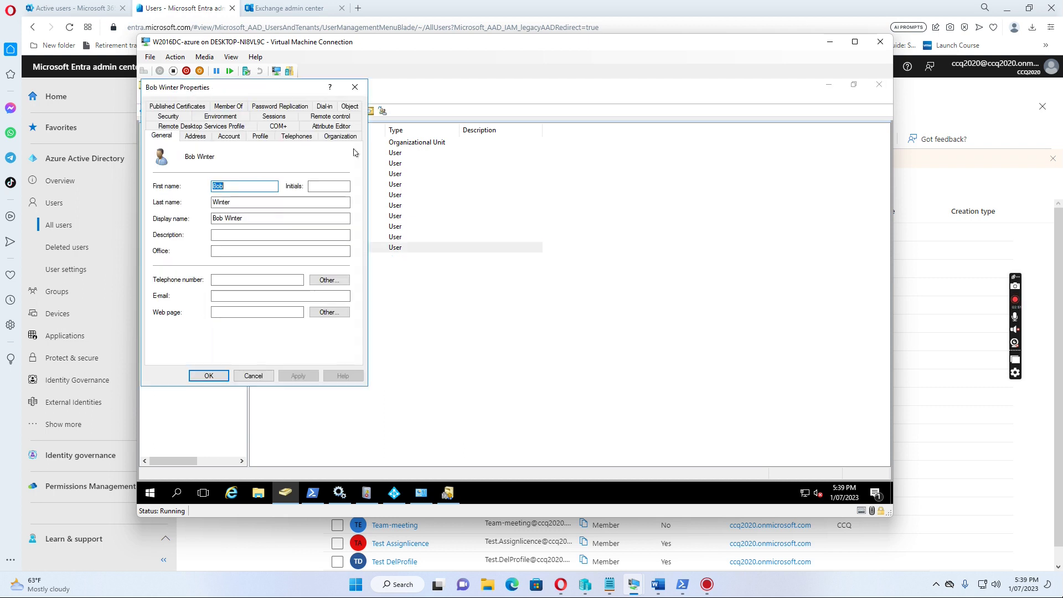
click(331, 127)
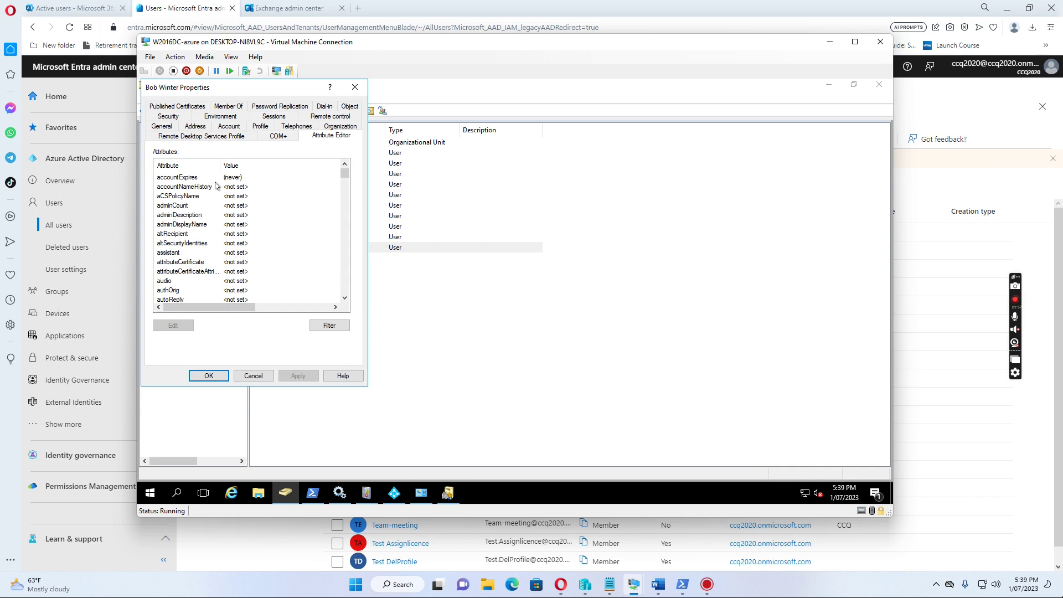
drag(250, 166, 249, 166)
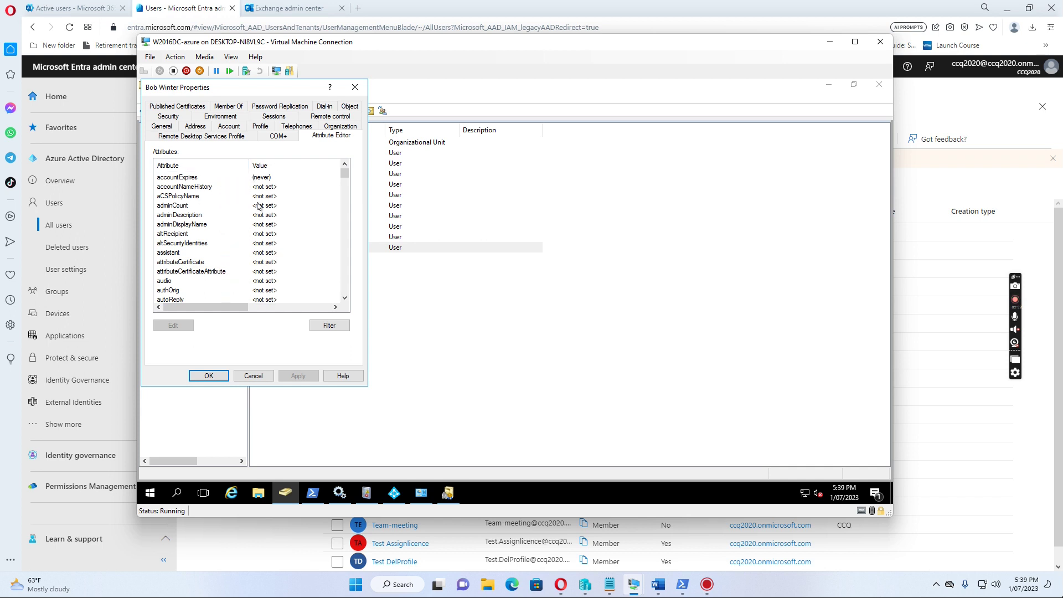
scroll(258, 206, down, 3)
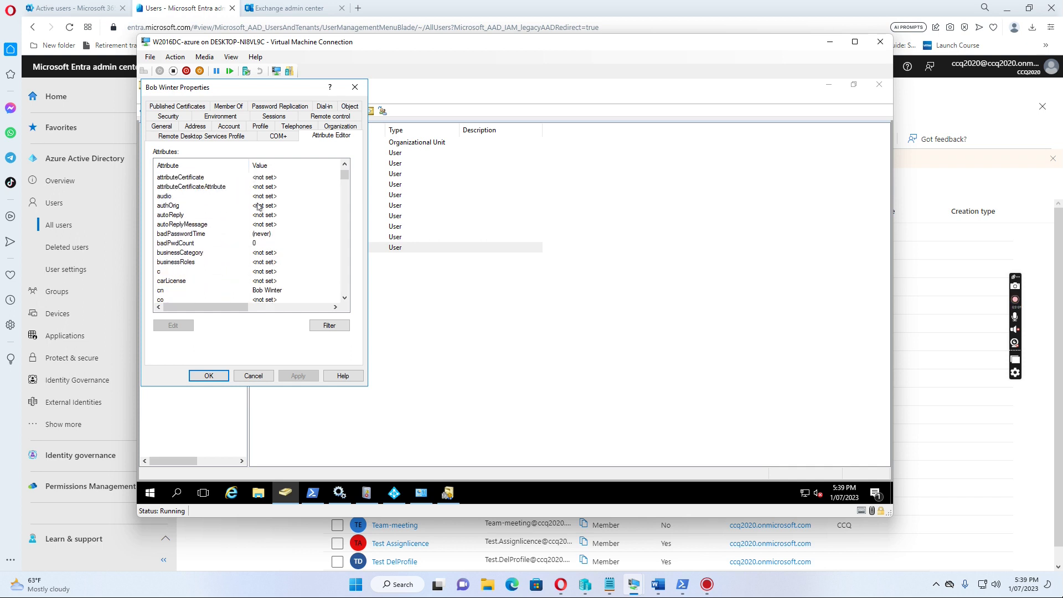
scroll(258, 207, down, 10)
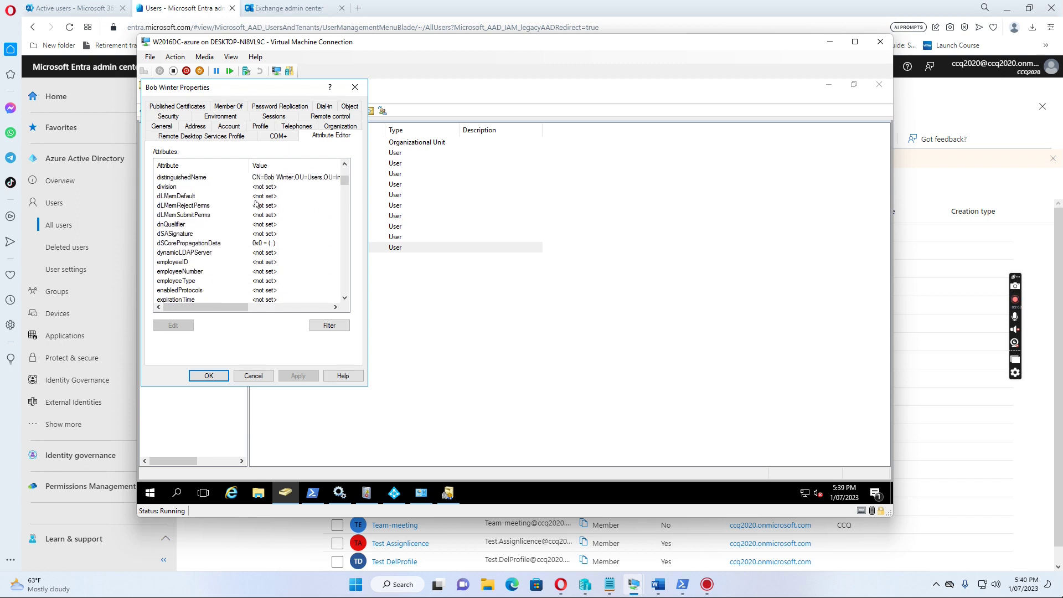
scroll(256, 205, down, 13)
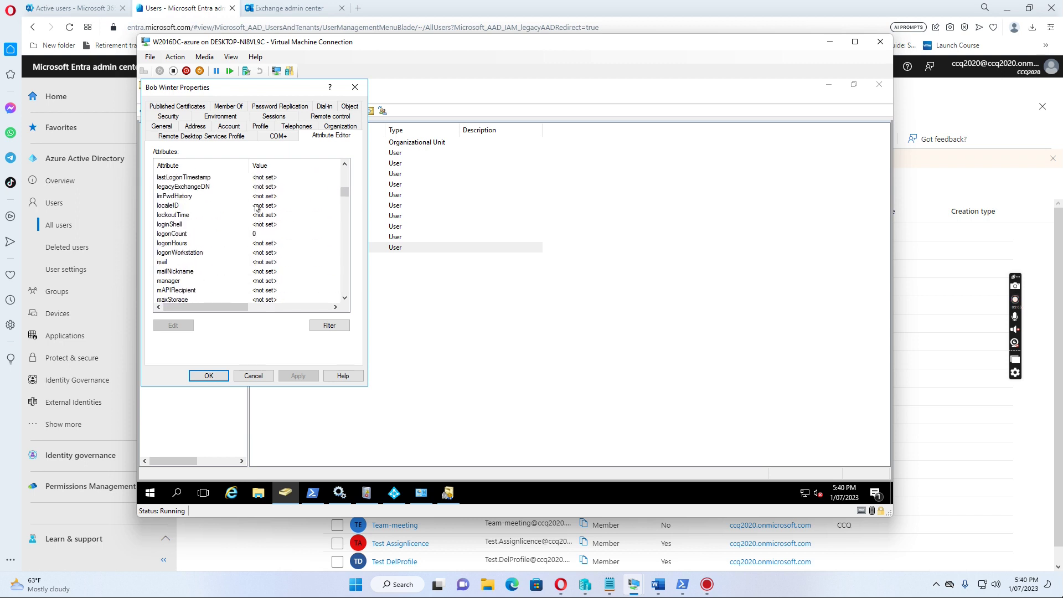
scroll(256, 207, down, 13)
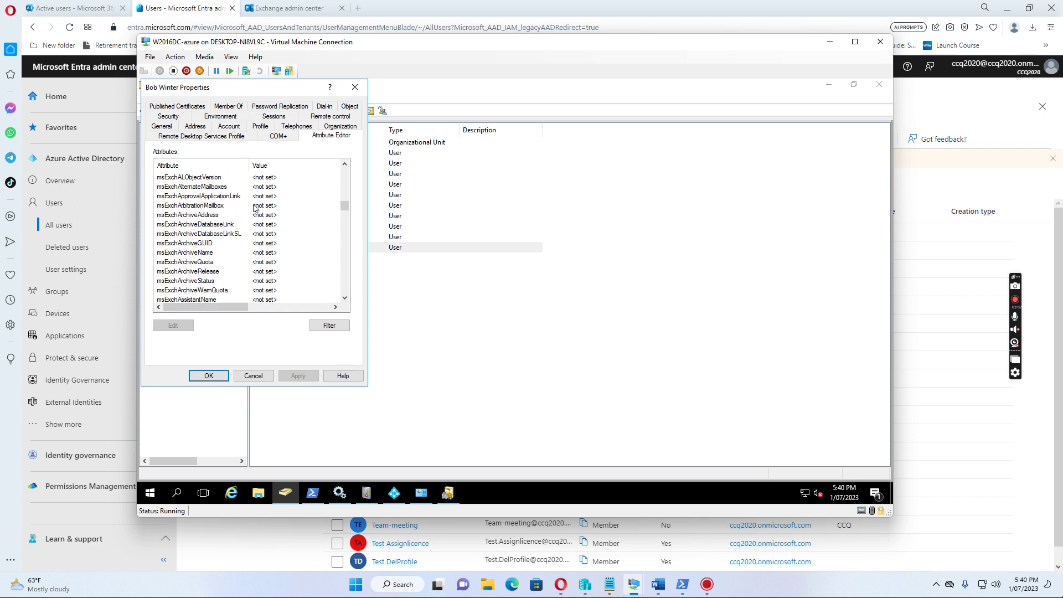
scroll(253, 208, down, 12)
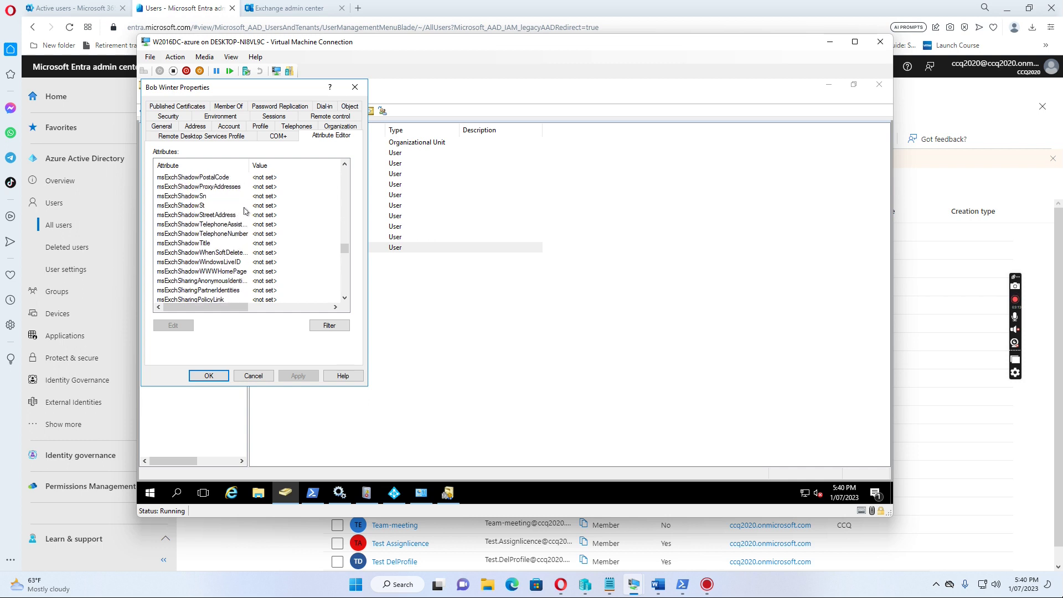
drag(343, 254, 345, 273)
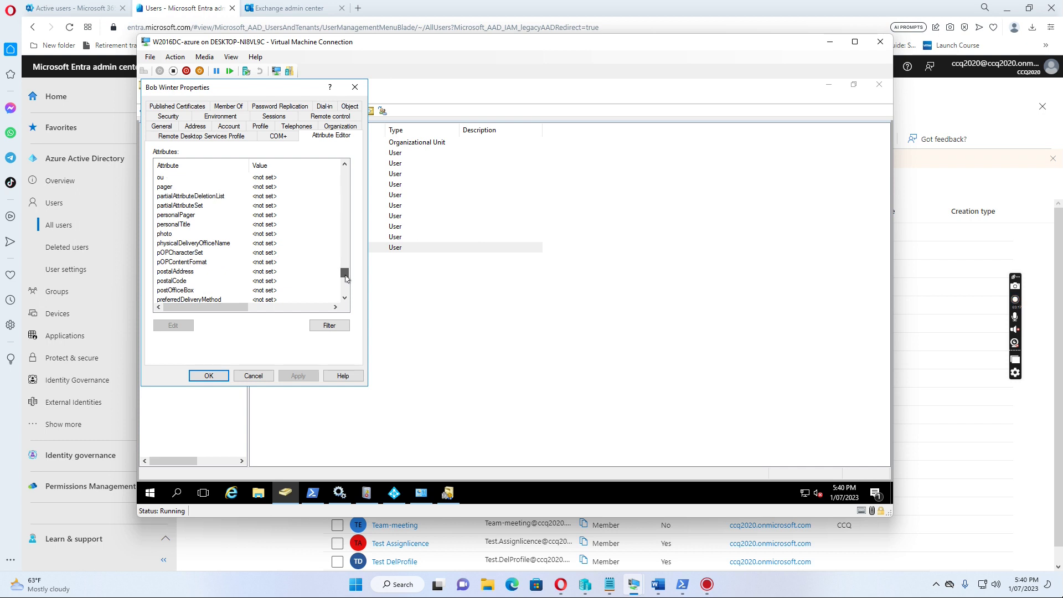
scroll(194, 269, down, 4)
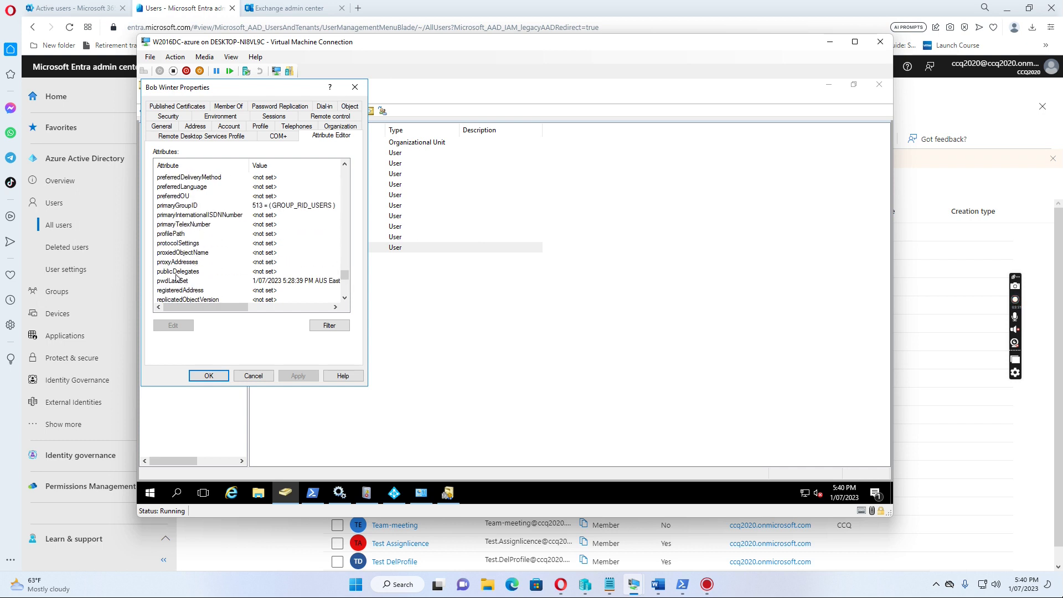
- Add the user's primary uppercase SMTP: address on ccq2020.com.au as the first proxyAddresses value
click(182, 264)
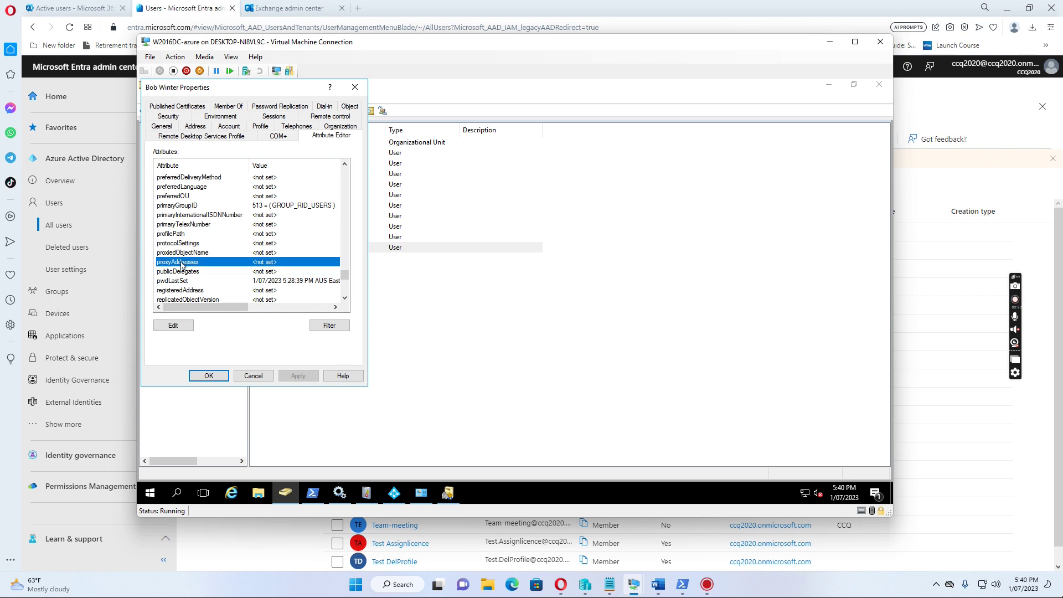
click(174, 325)
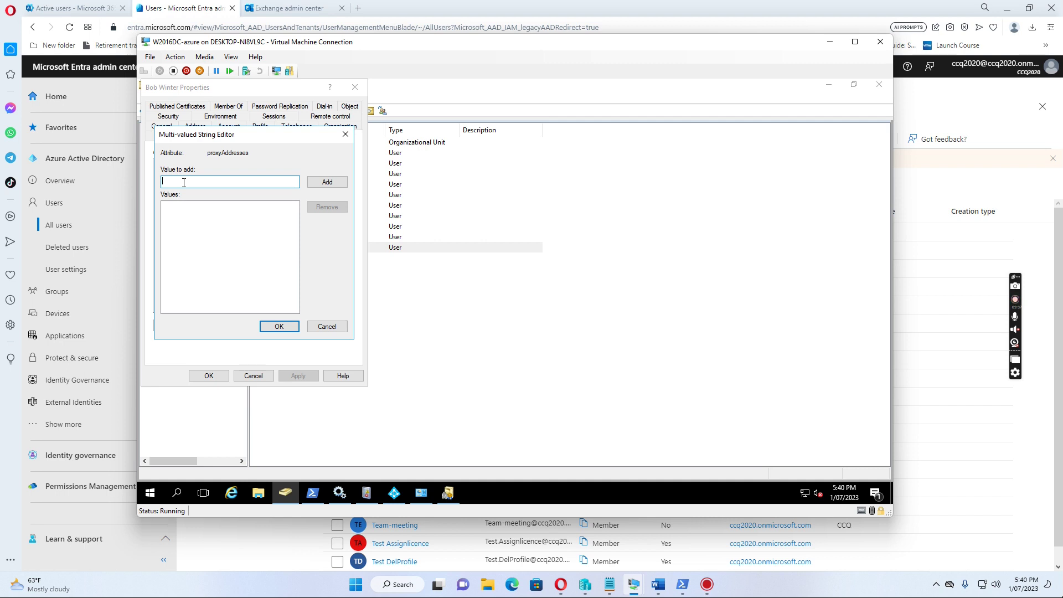
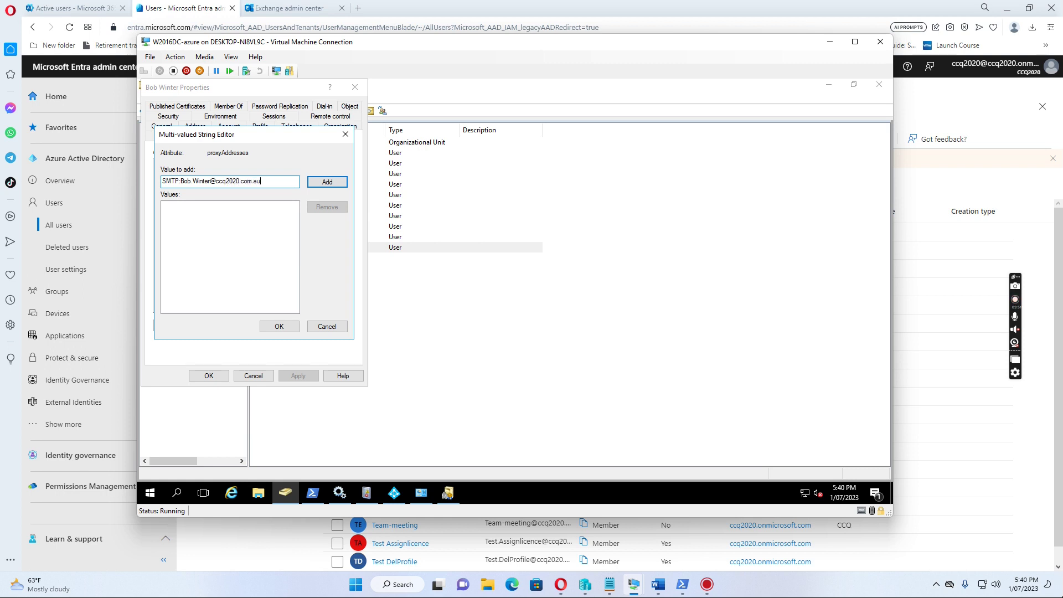
click(328, 181)
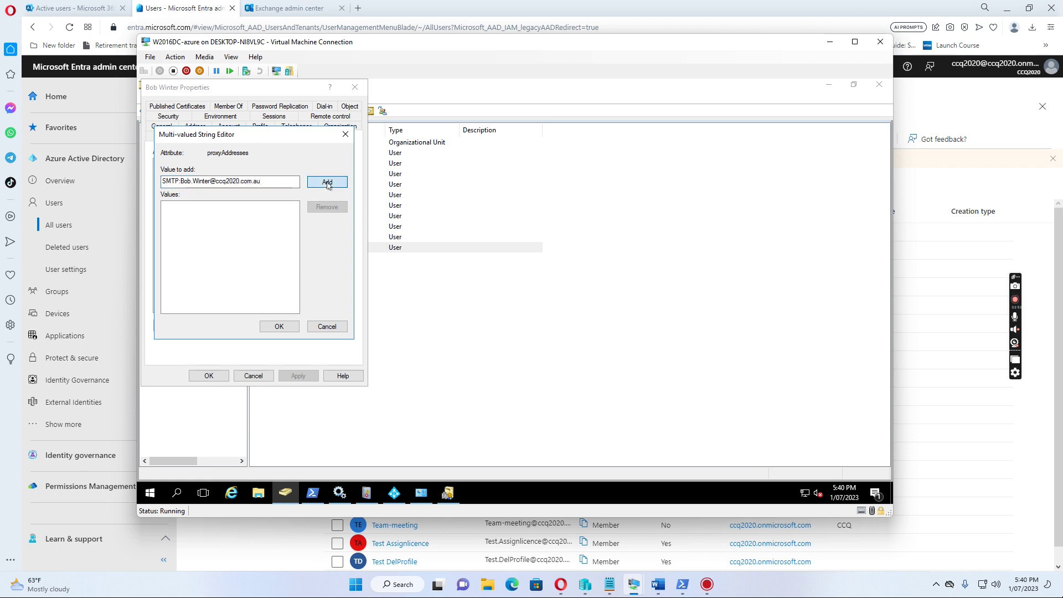
click(204, 183)
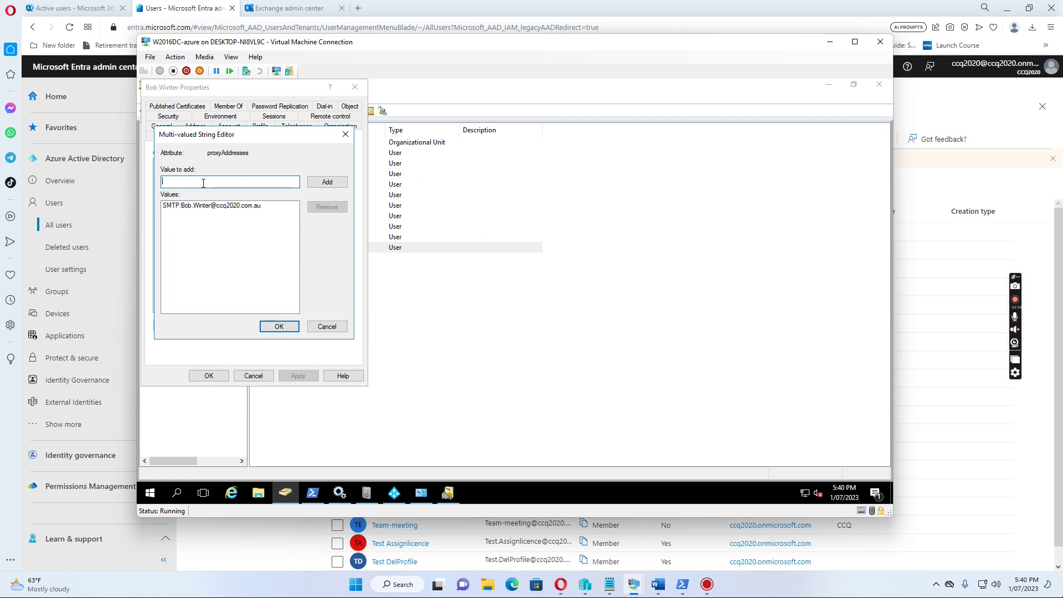
- Add the lowercase smtp: alias to proxyAddresses, confirm the editor, and apply the change
text(sm)
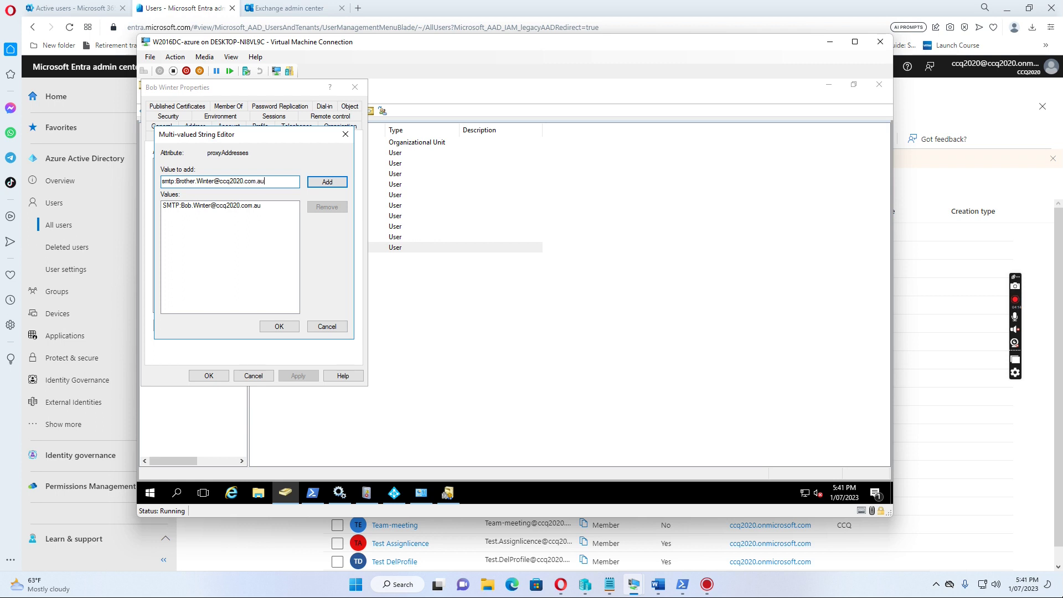
click(326, 182)
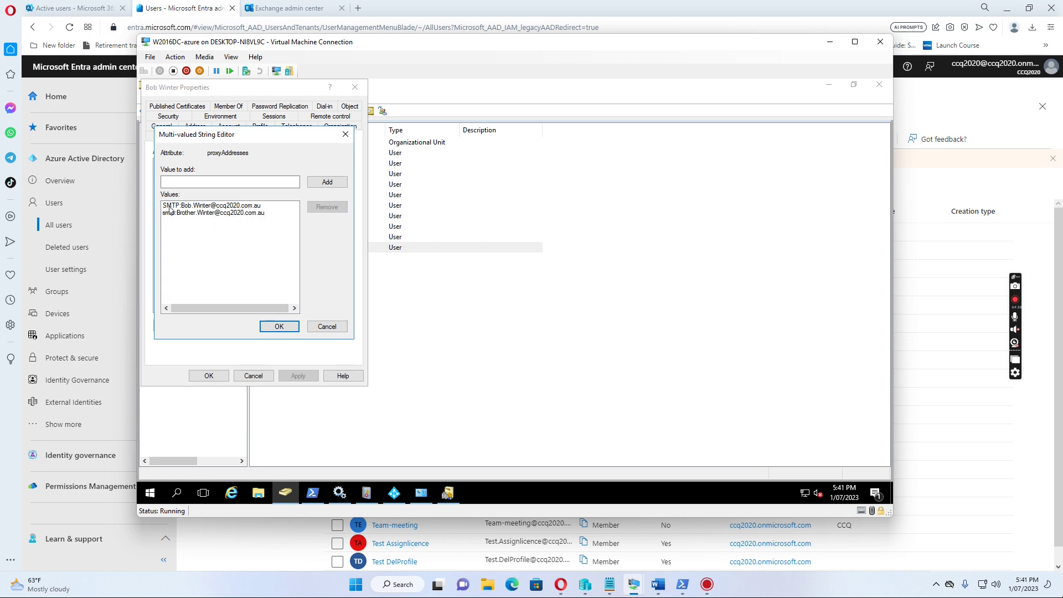
click(279, 327)
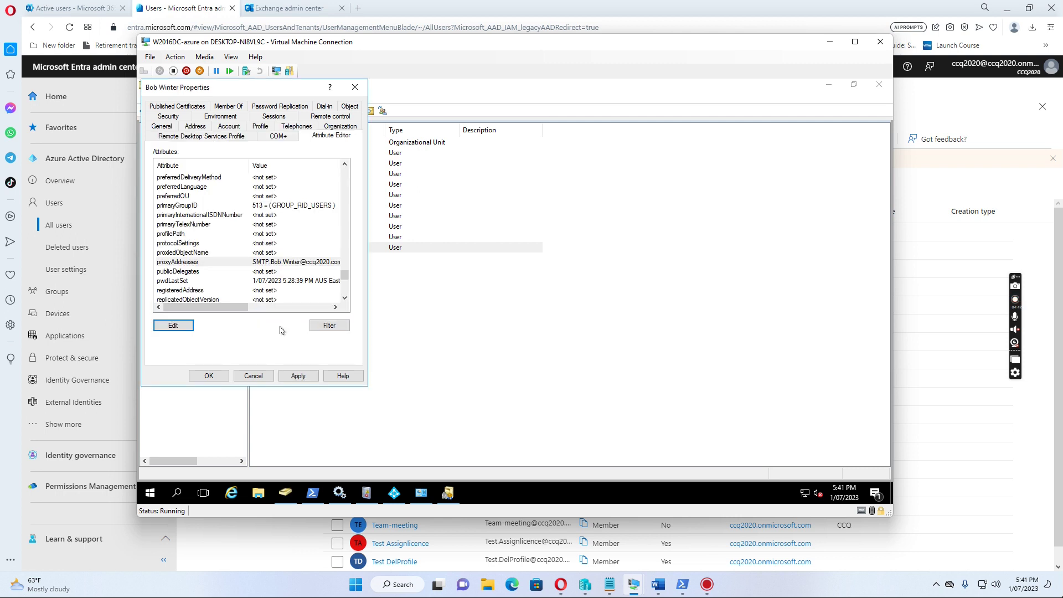
click(298, 375)
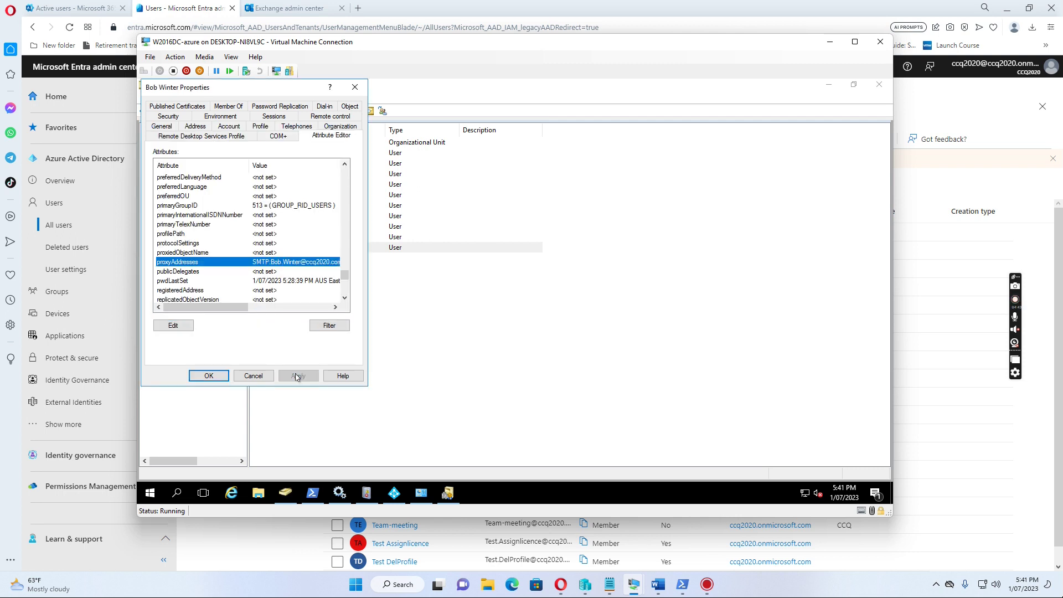
- Close the properties and rerun Start-ADSyncSyncCycle -PolicyType Delta in PowerShell, which reports Success
click(217, 379)
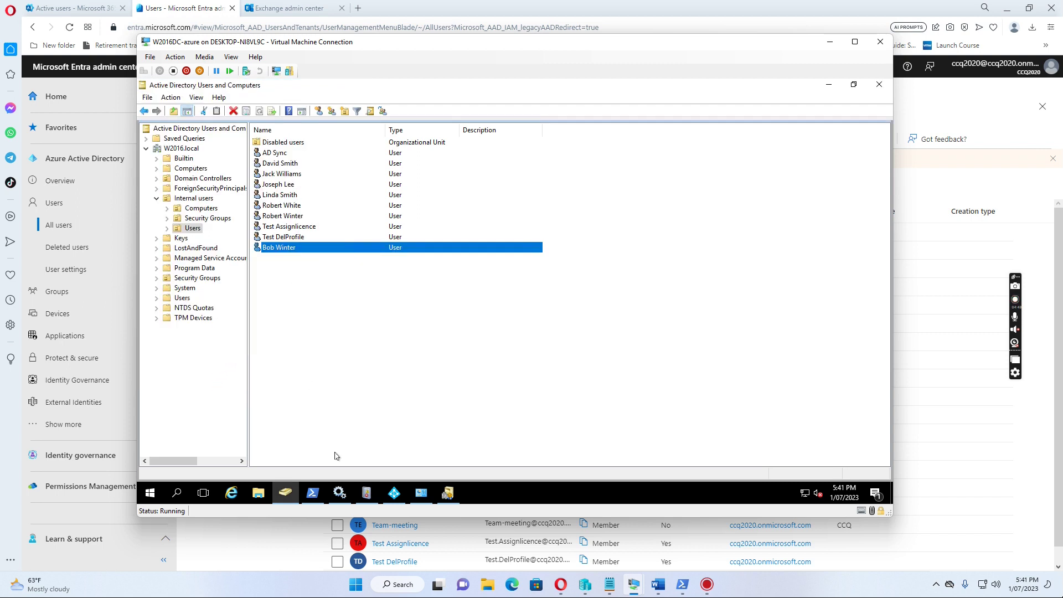
click(313, 493)
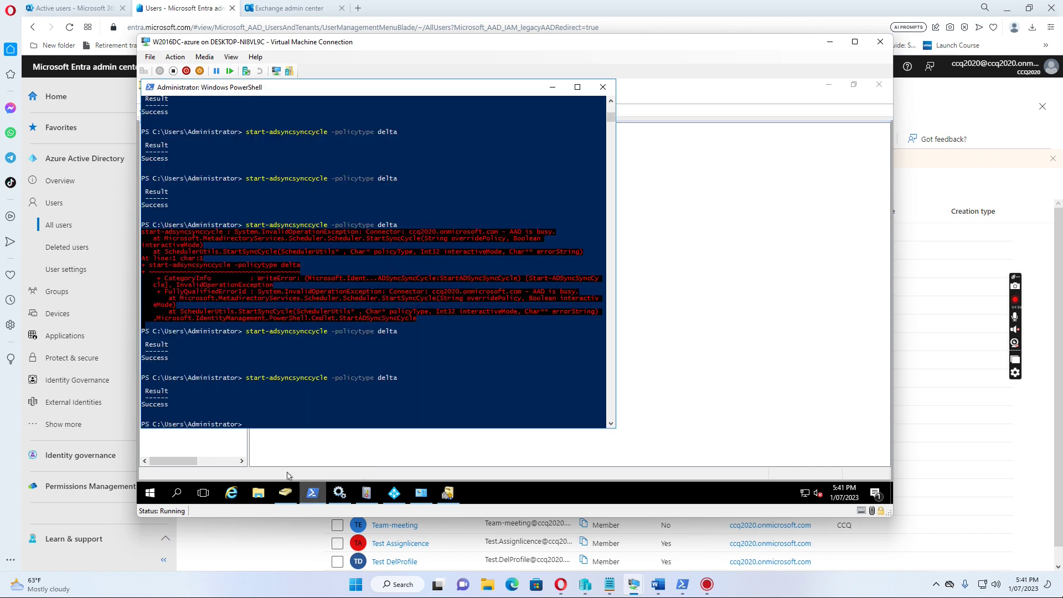
key(Up)
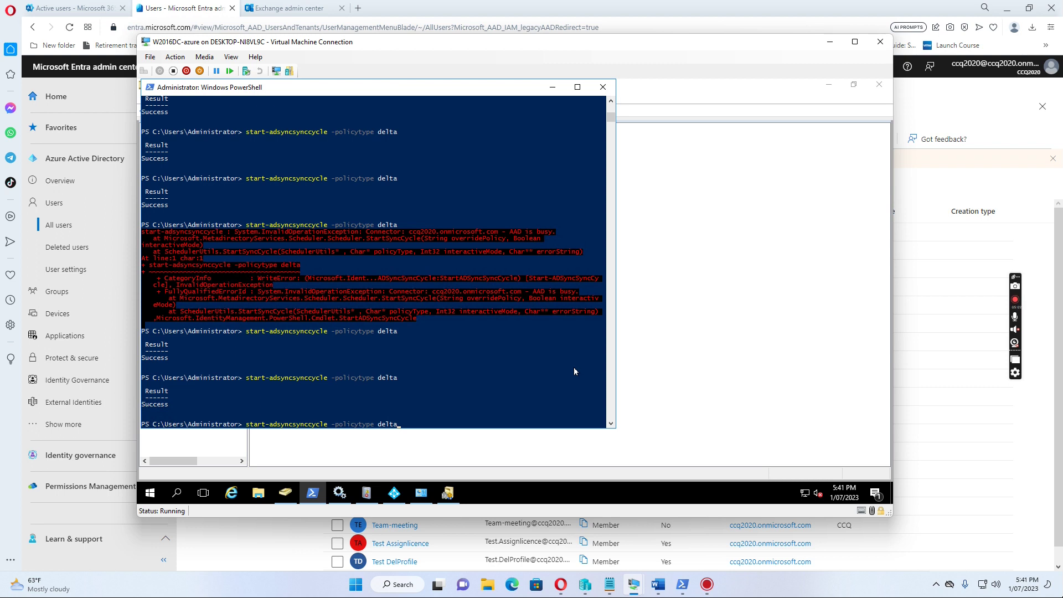
key(Return)
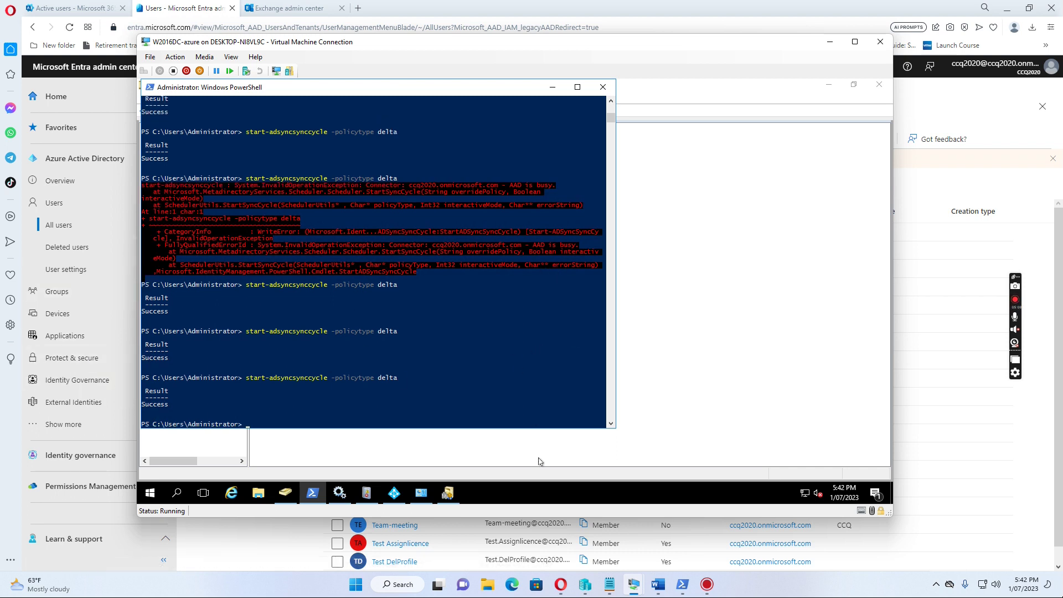
- Back in Exchange admin center, refresh the mailboxes and check the user's email address types
click(830, 42)
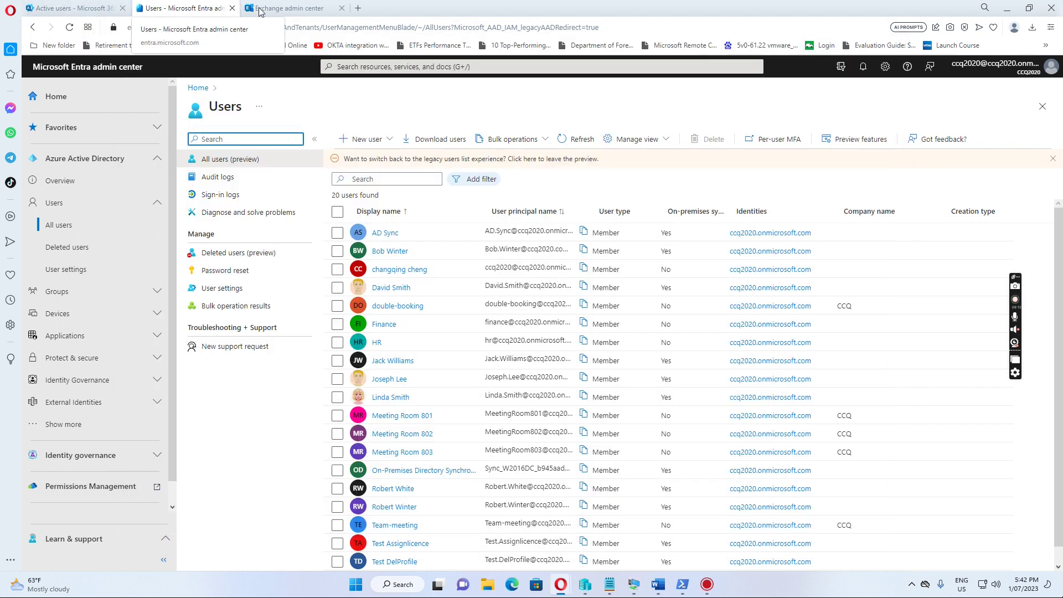
click(288, 13)
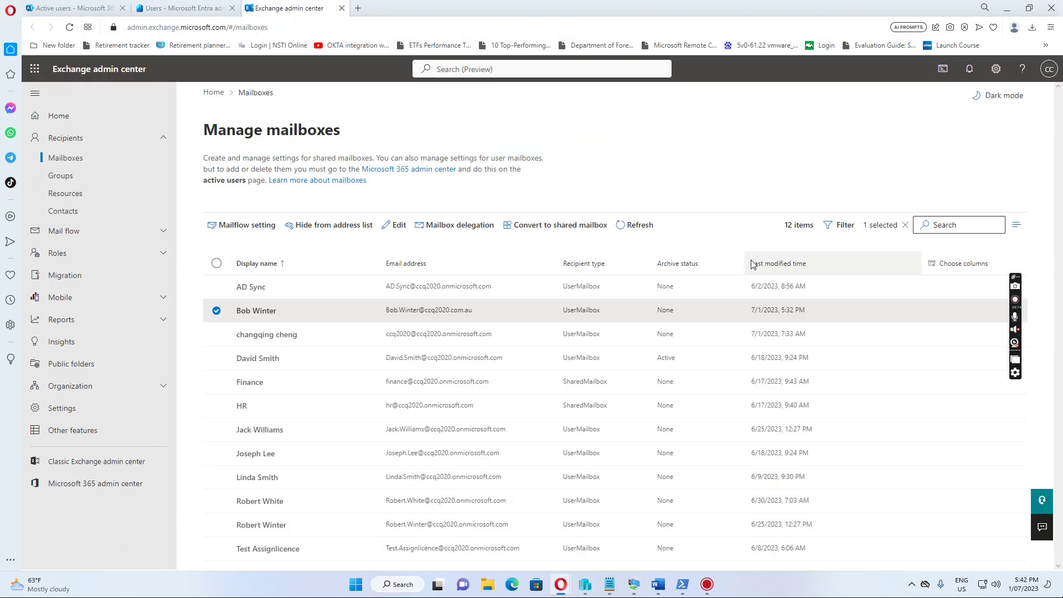
click(640, 225)
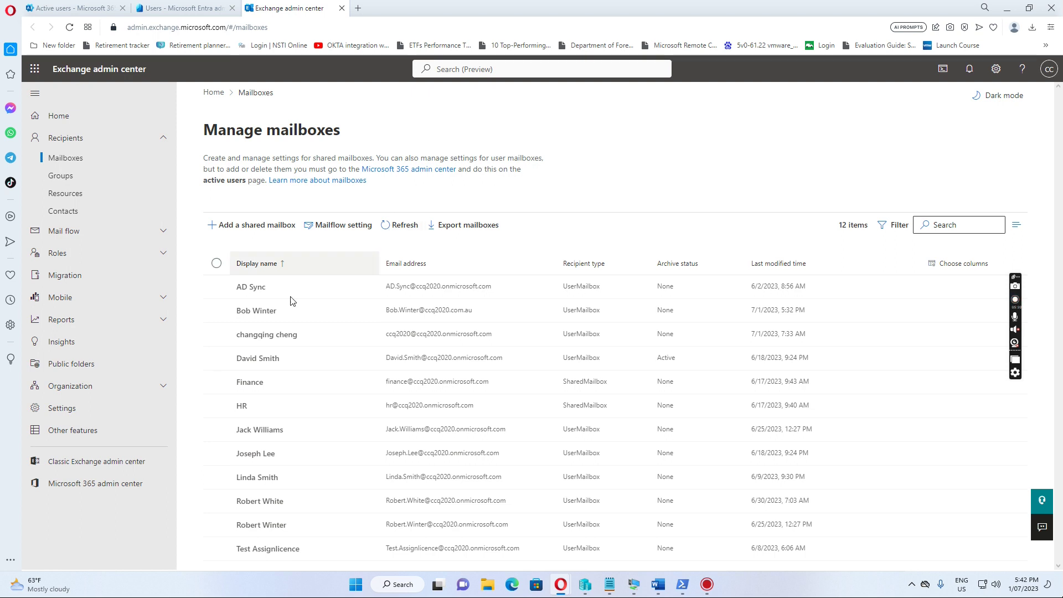
click(260, 314)
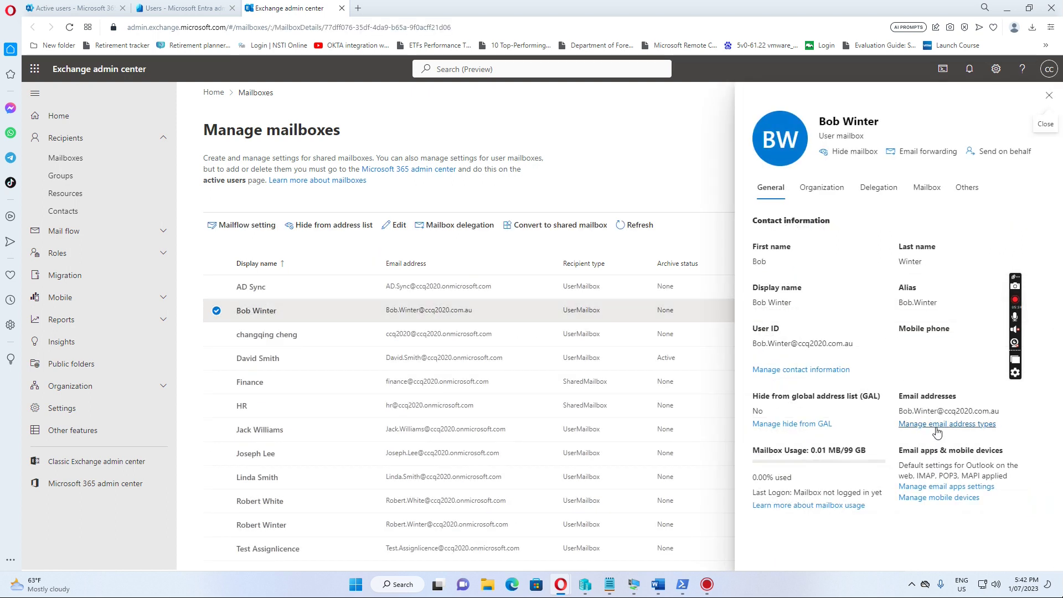
click(945, 426)
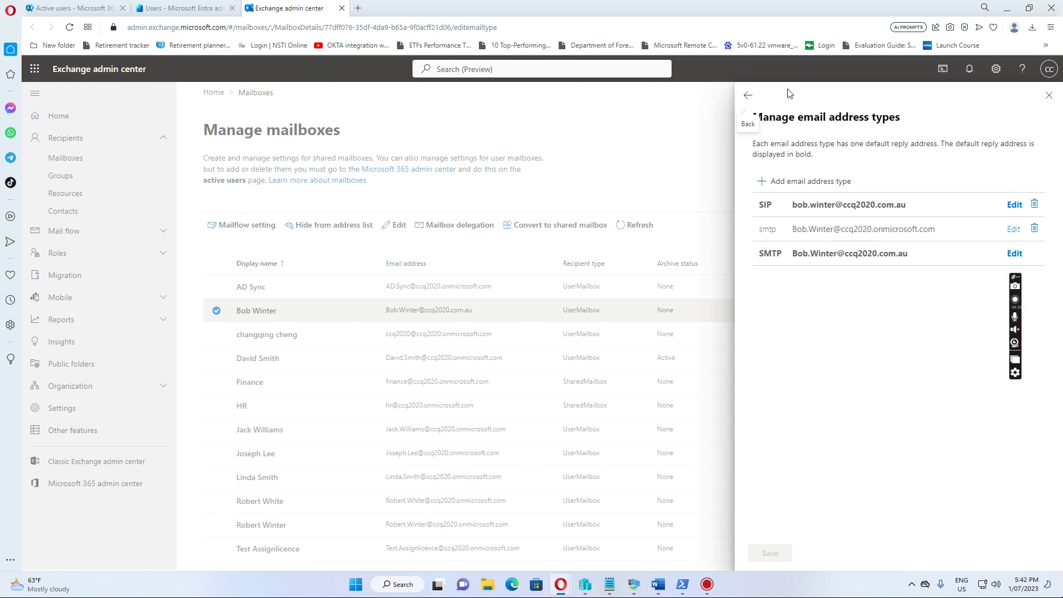
click(1048, 99)
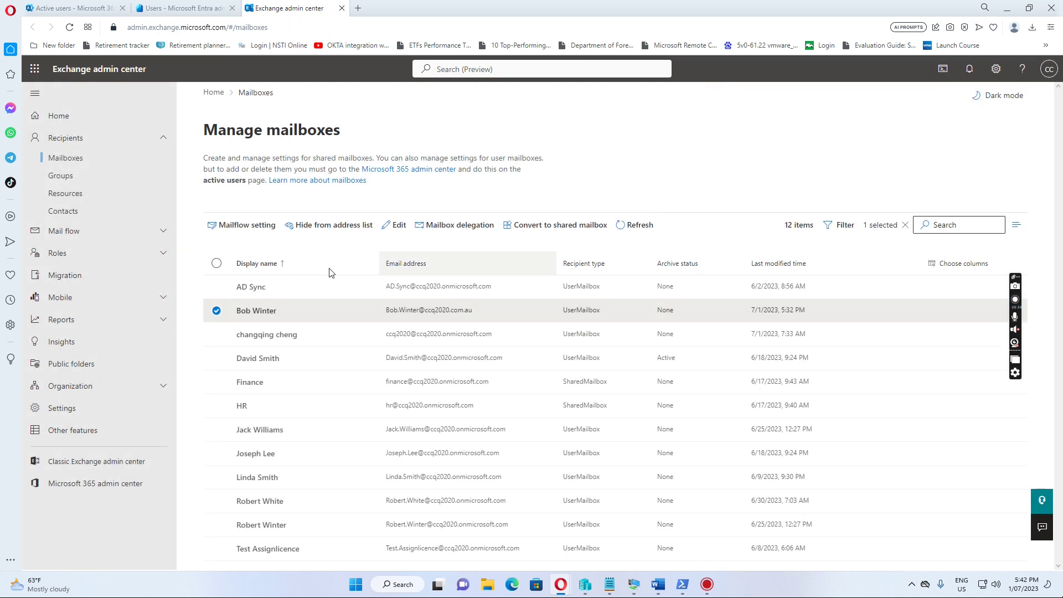
- Refresh the mailbox list twice more and recheck the addresses; the new alias is still missing
click(640, 226)
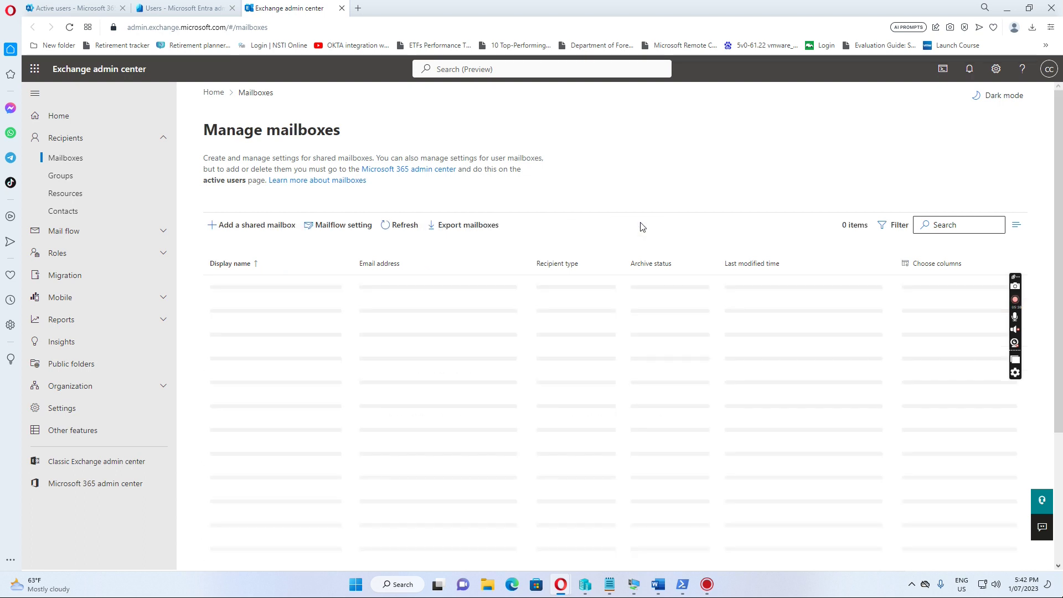
click(397, 228)
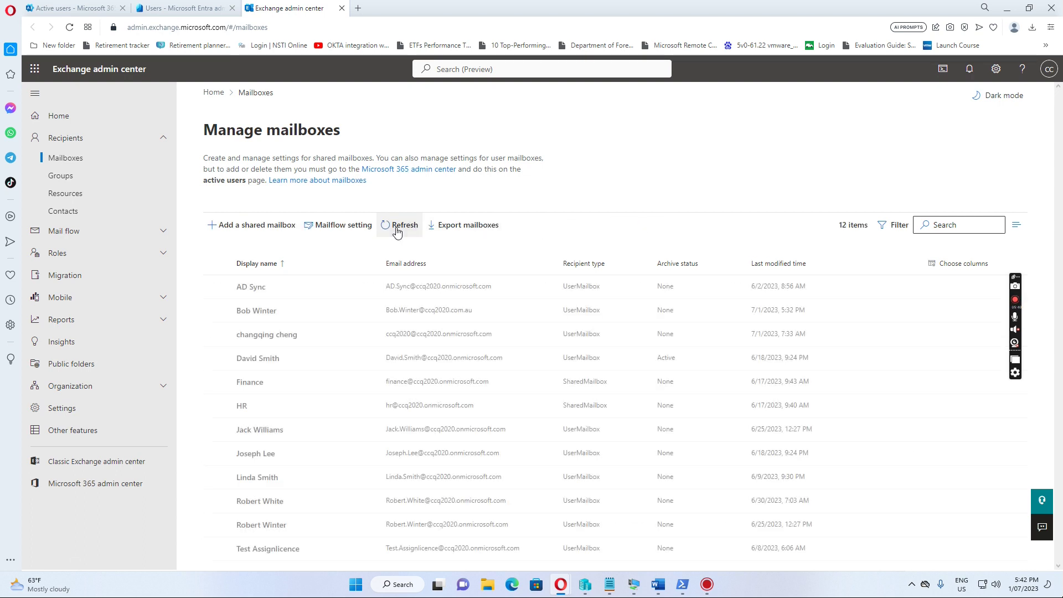
click(262, 312)
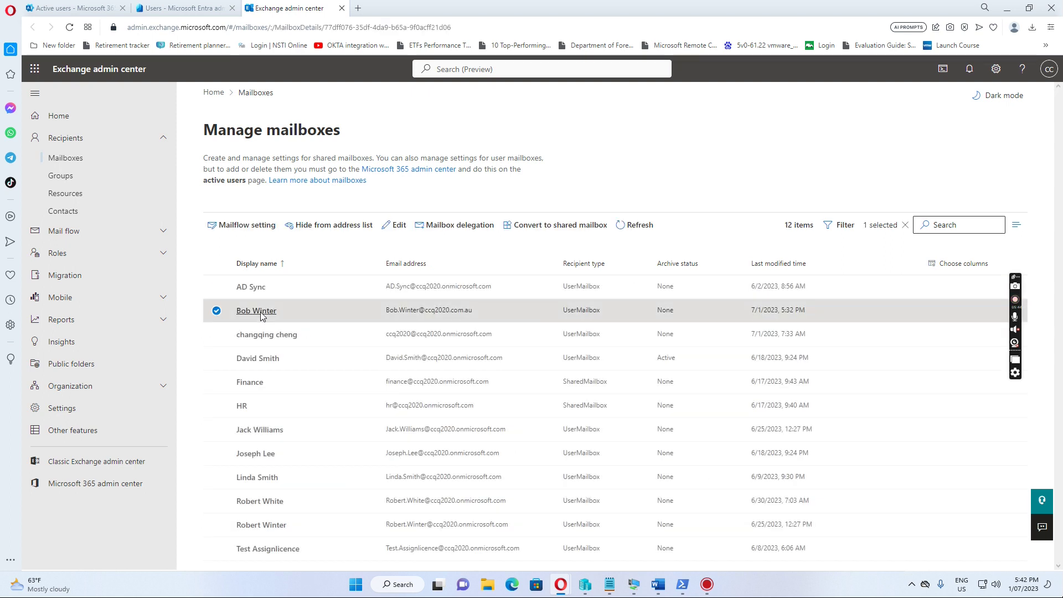
click(926, 425)
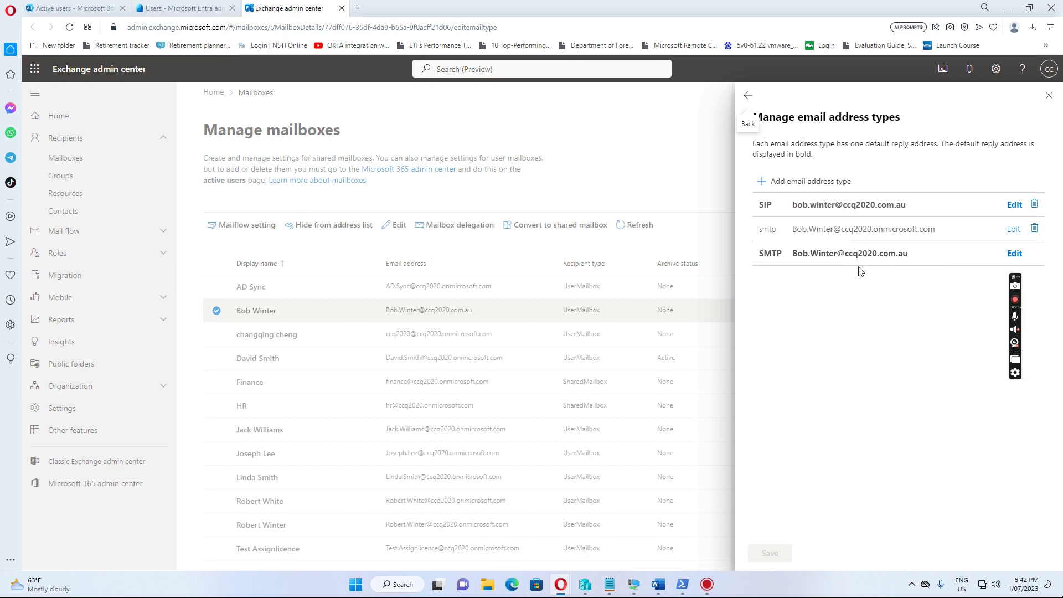
- Refresh the mailboxes repeatedly and reopen the user's address types, now showing the synced ccq2020.com.au smtp alias
click(749, 98)
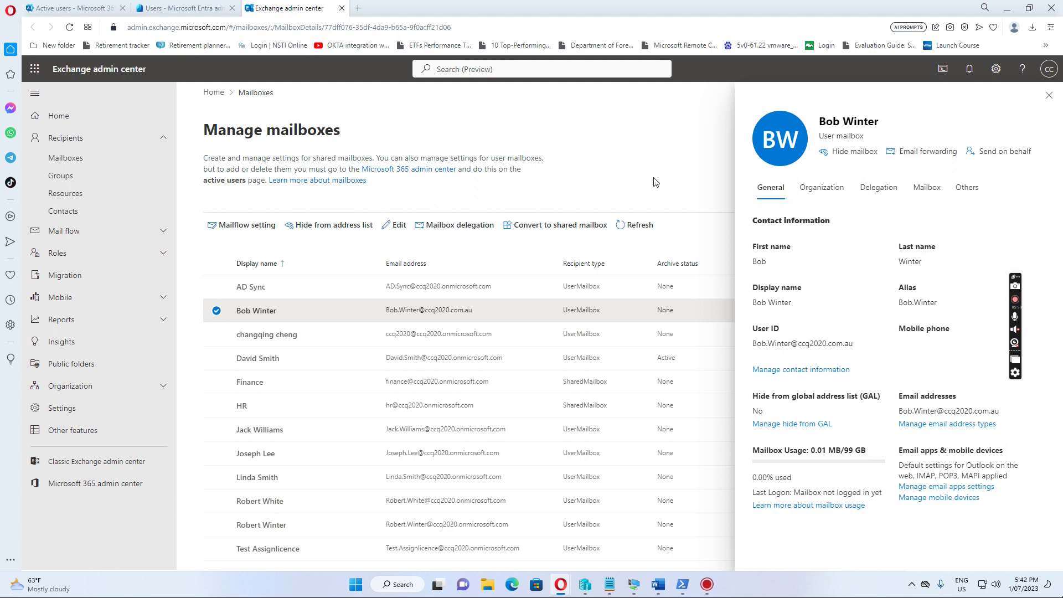
click(1049, 95)
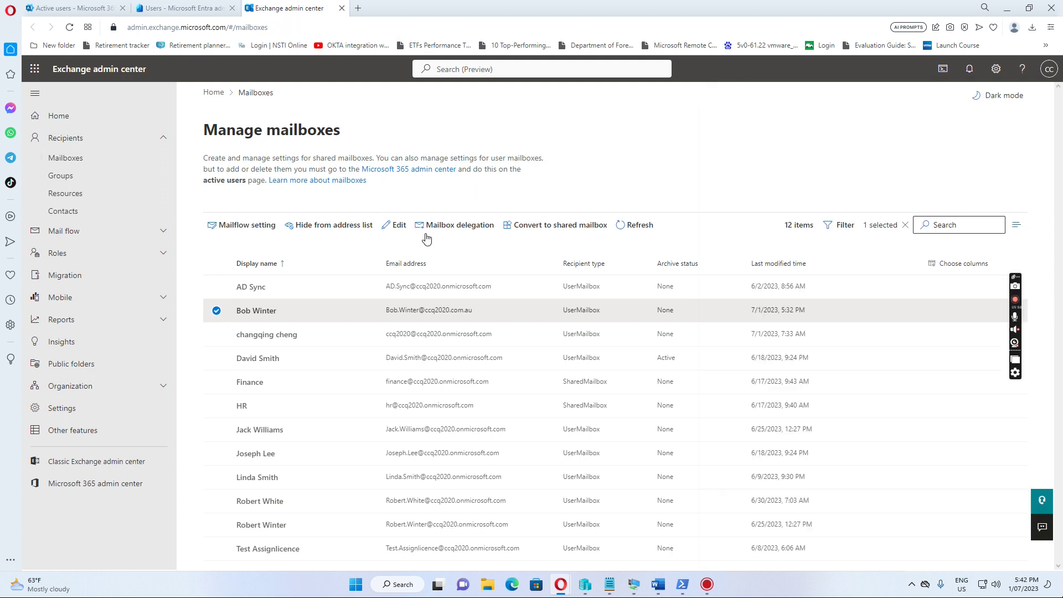
click(636, 230)
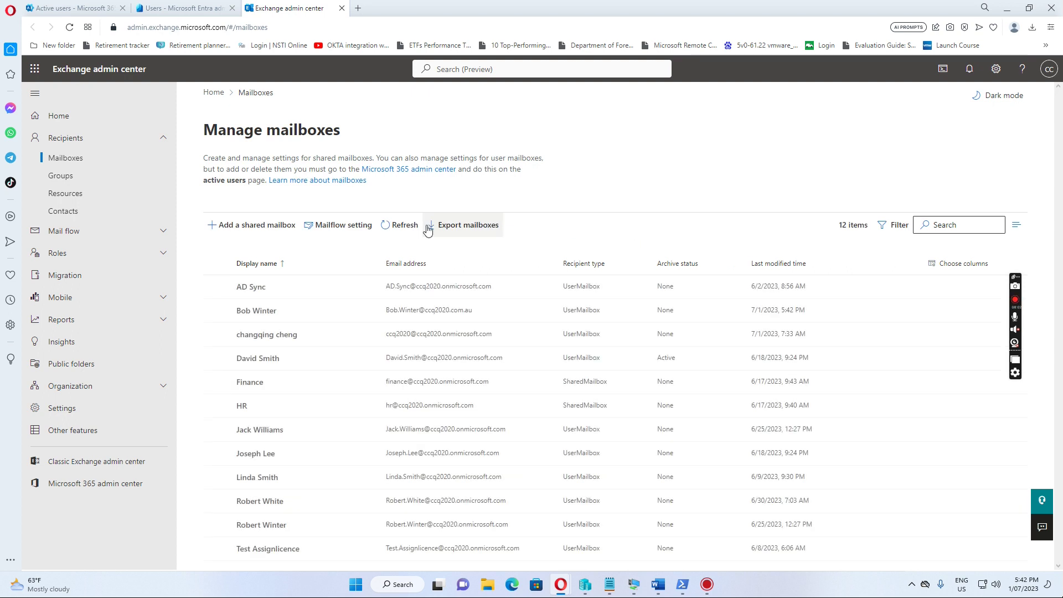
click(403, 225)
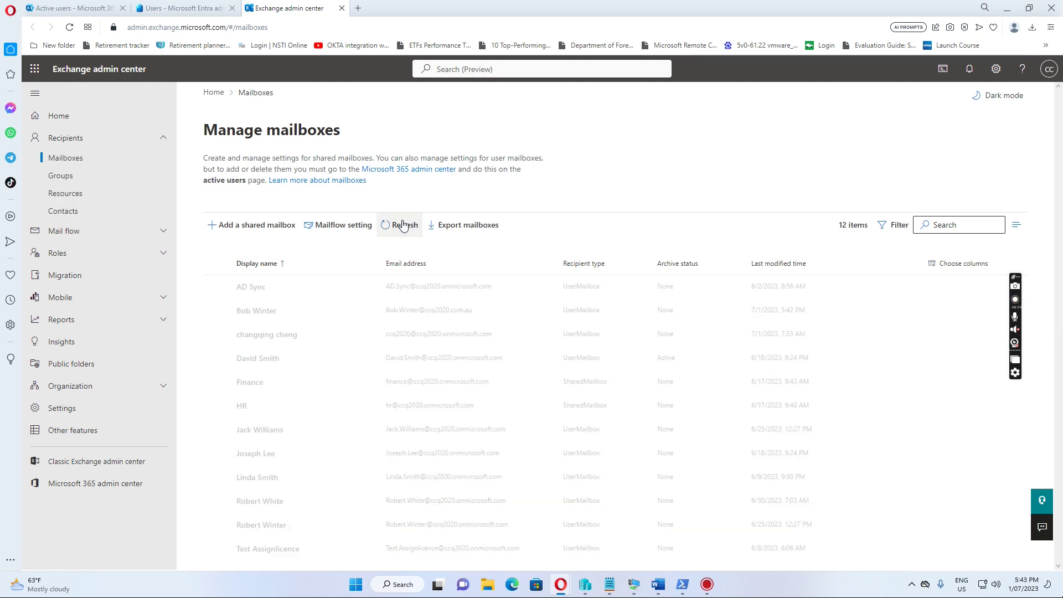
click(403, 225)
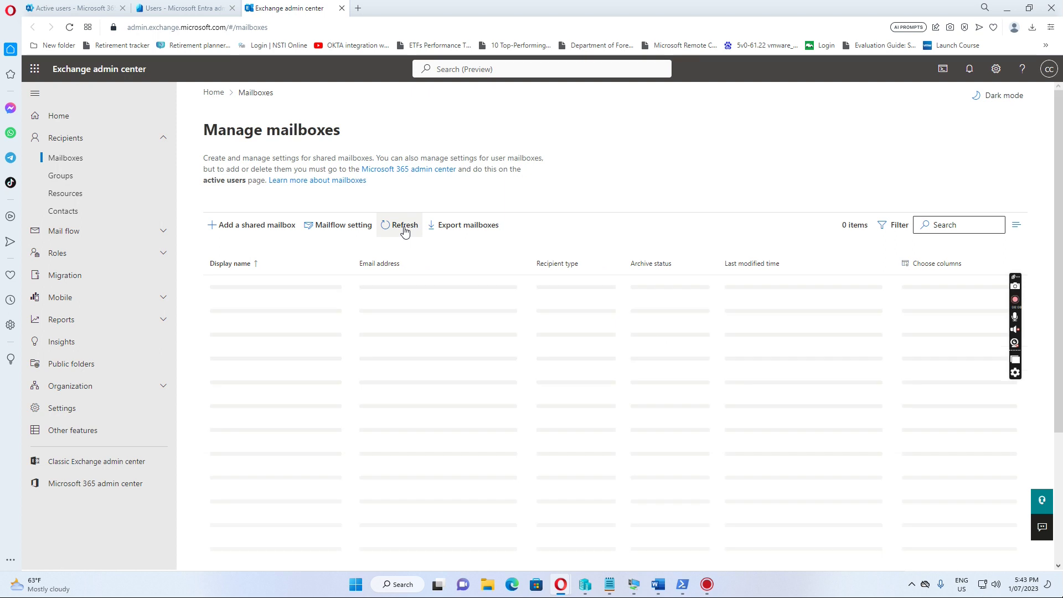
click(263, 314)
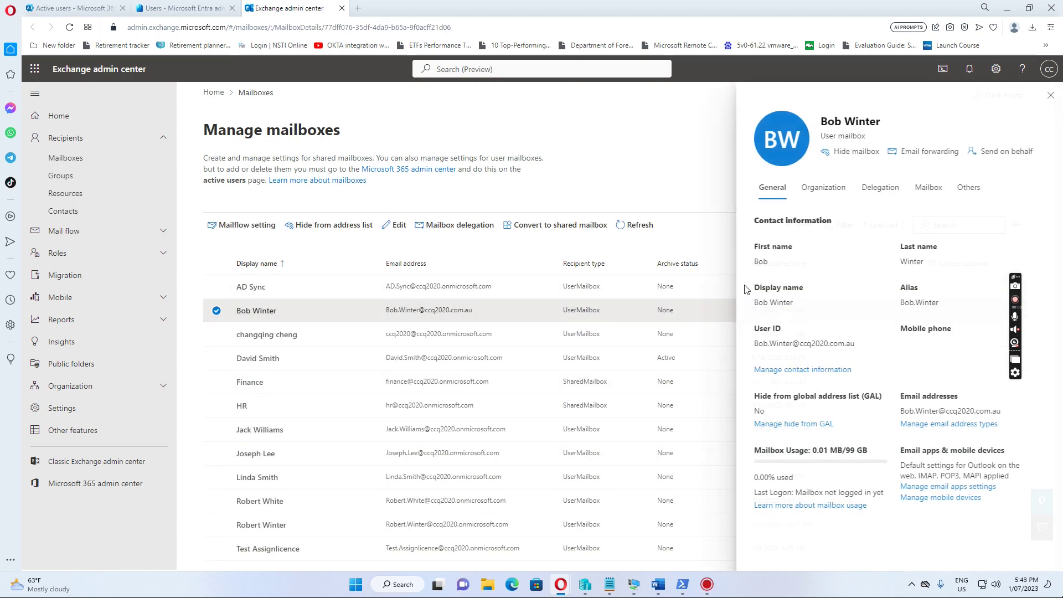
click(932, 425)
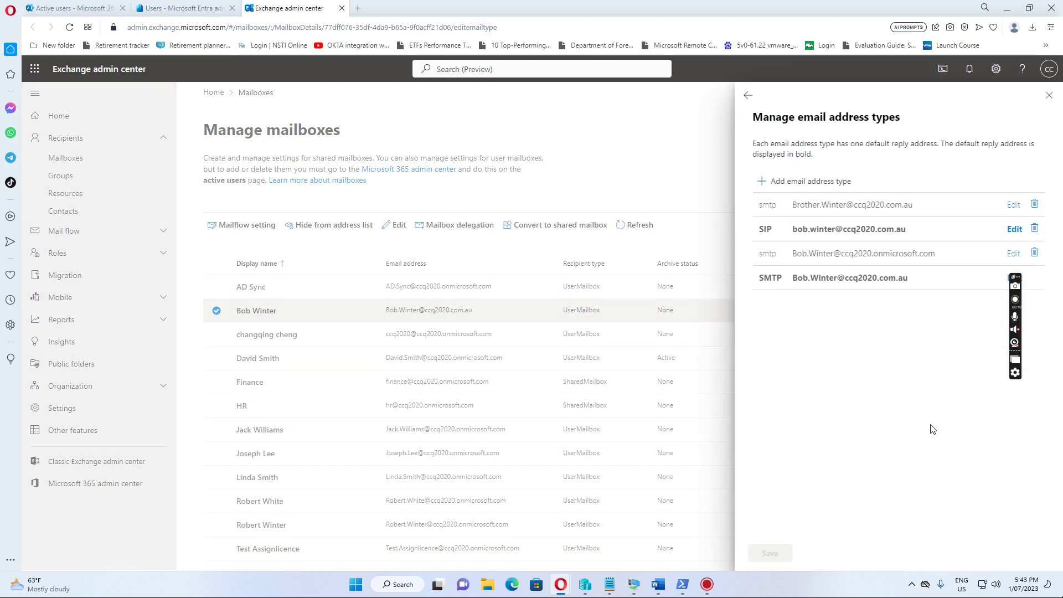